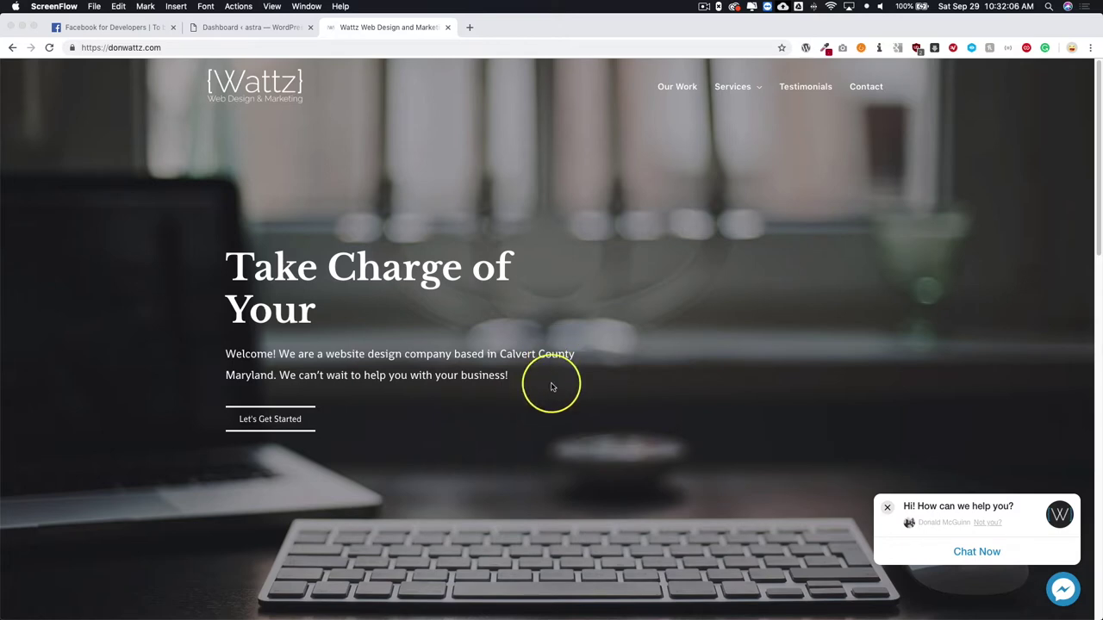
Step: Try out the Messenger chat widget on the Wattz website by collapsing and reopening it and opening its conversation
click(551, 387)
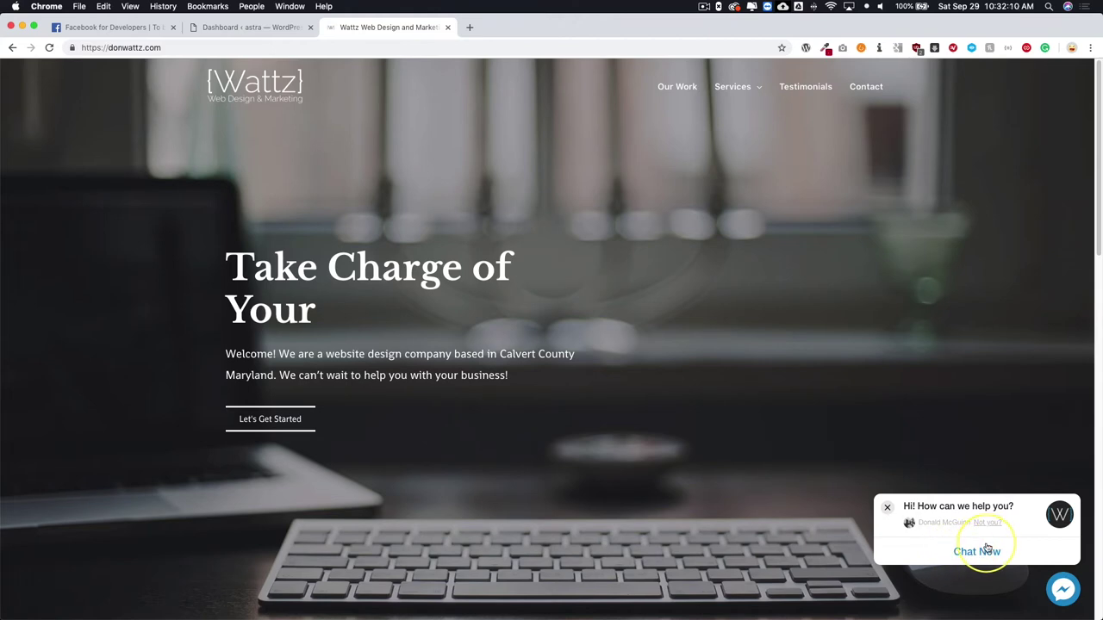
click(1061, 592)
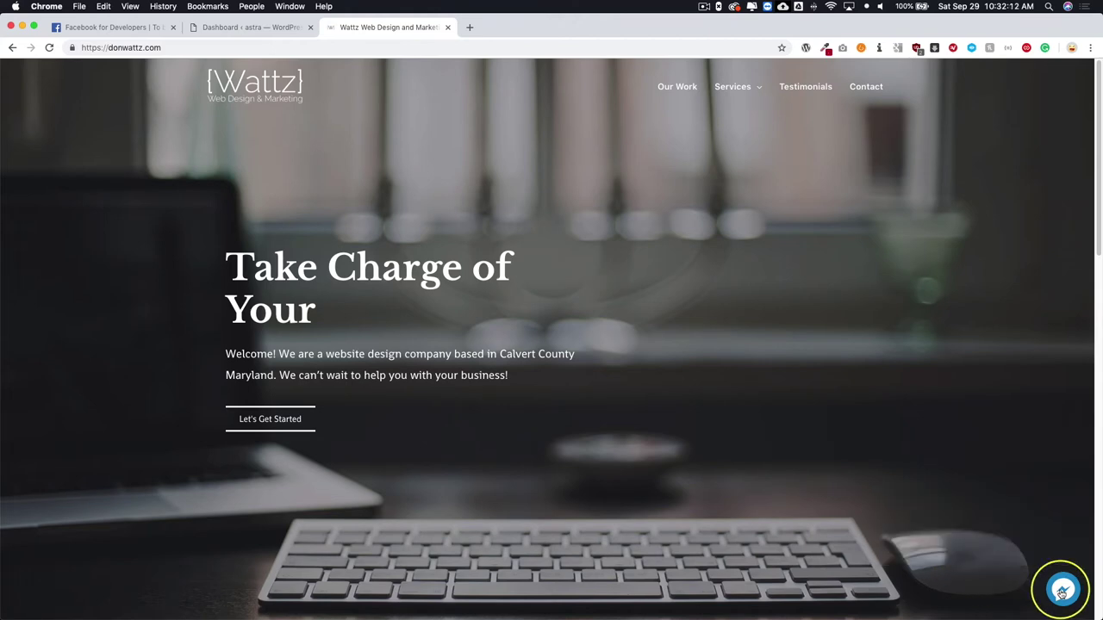
click(1060, 592)
click(975, 552)
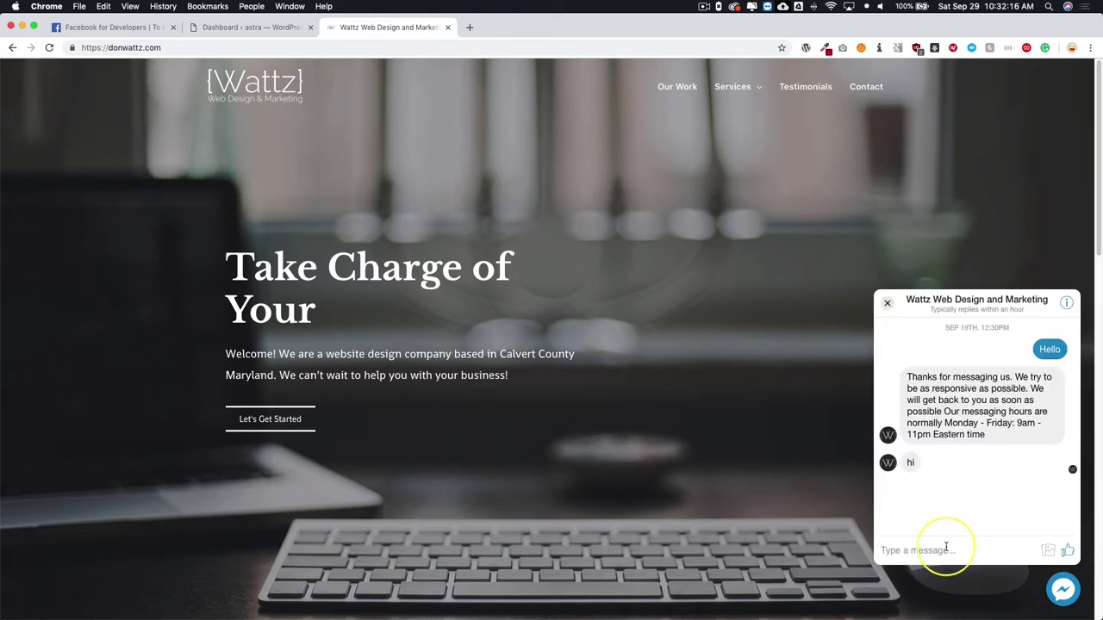
click(948, 549)
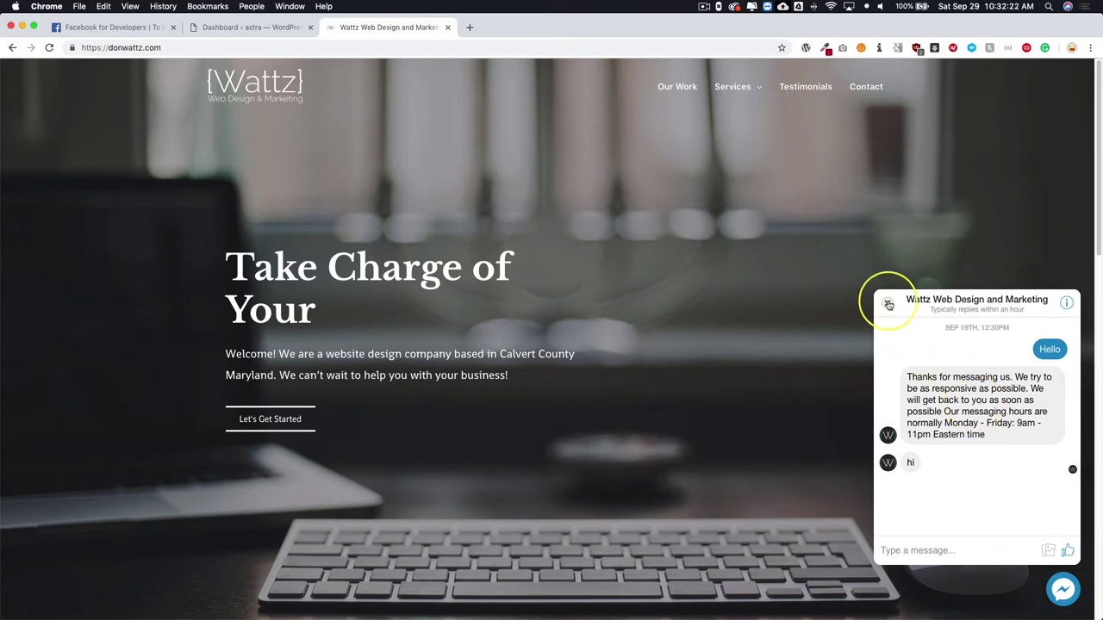
Step: Switch to the WordPress dashboard of the astra site and search the plugin directory for "fb messenger"
click(241, 27)
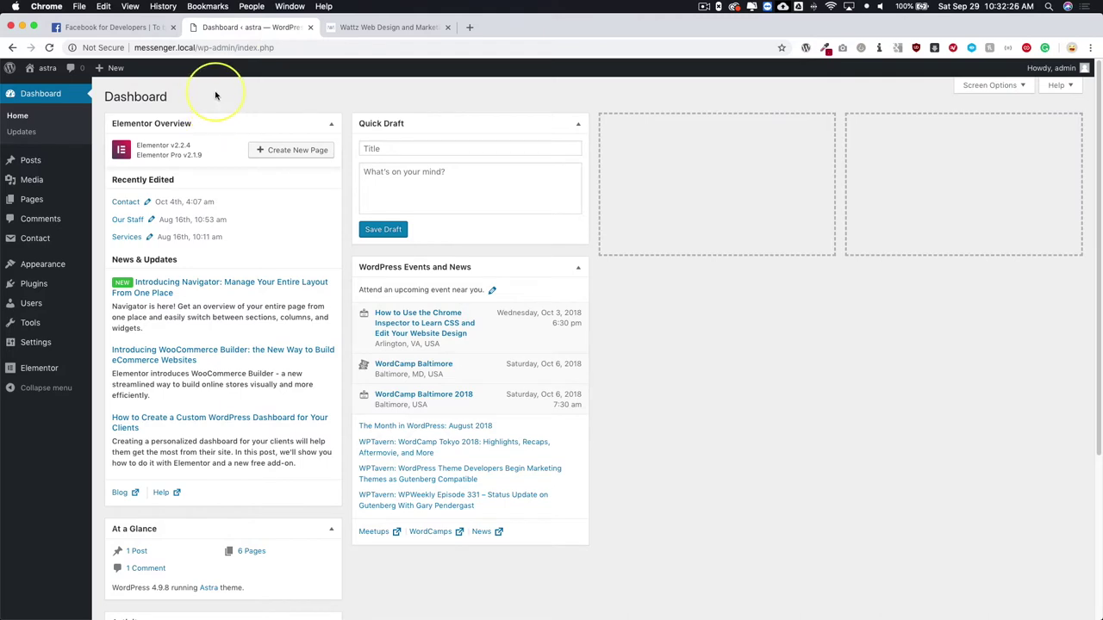
mouse_move(46, 283)
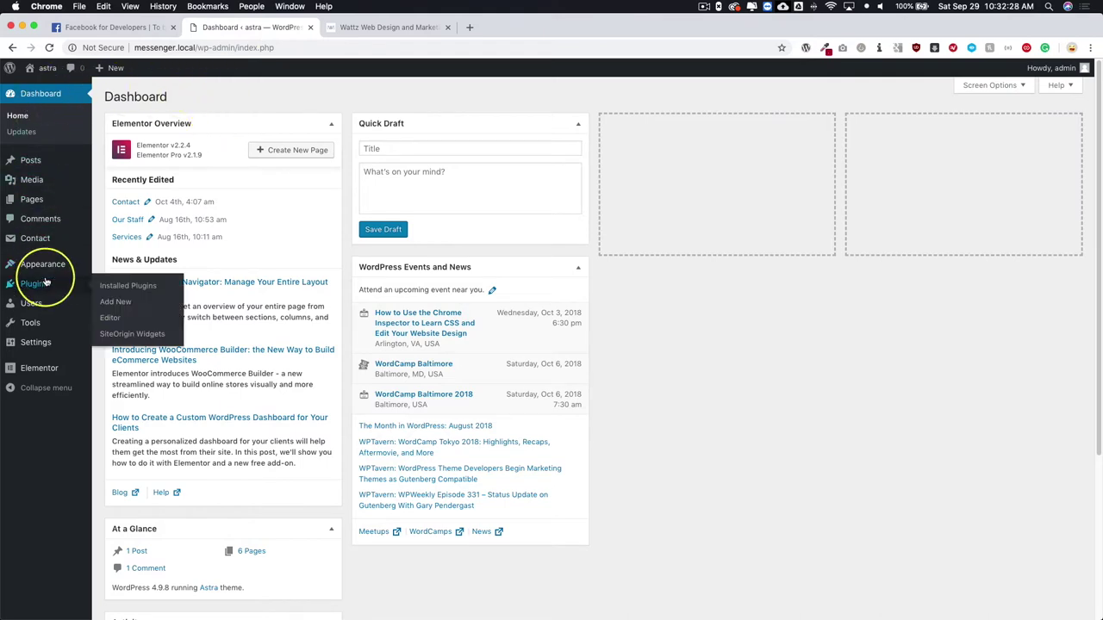
click(115, 302)
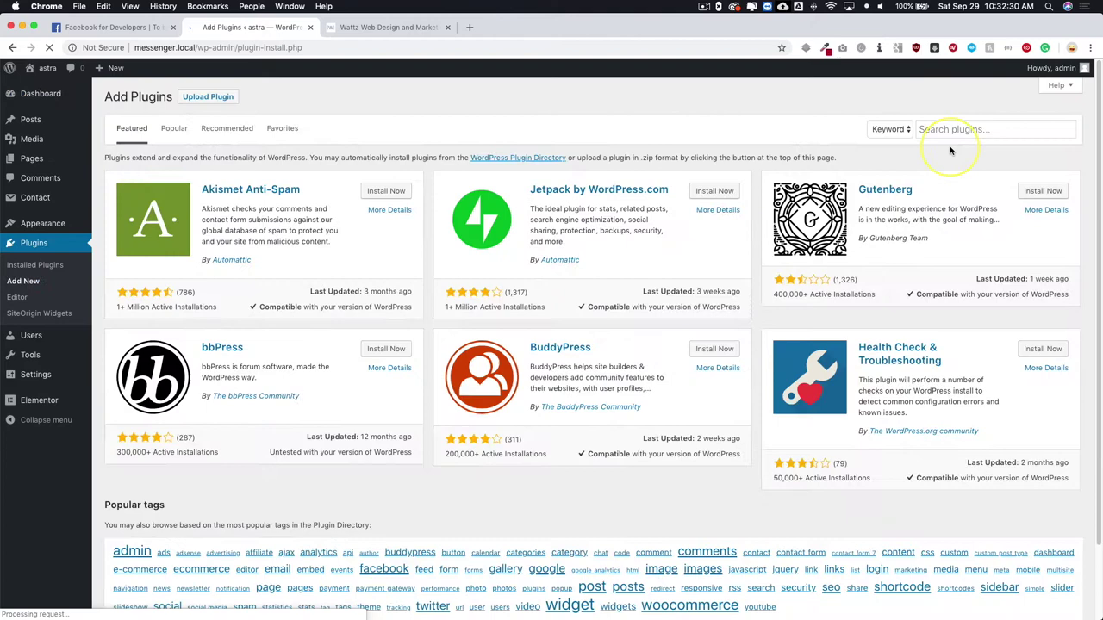
click(946, 128)
text(f)
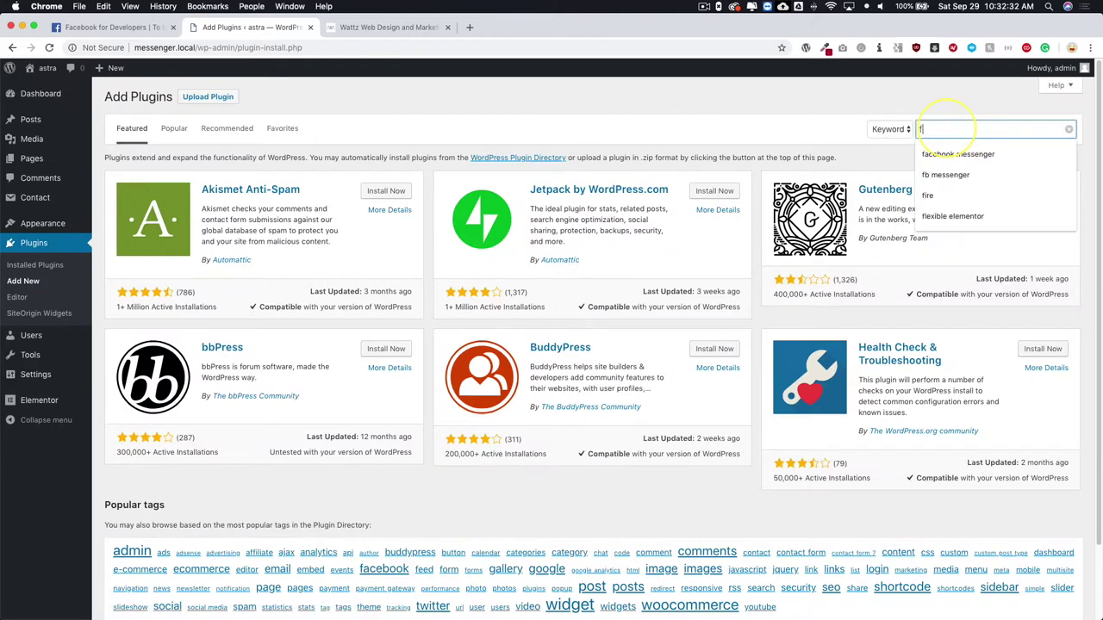
text(b mes)
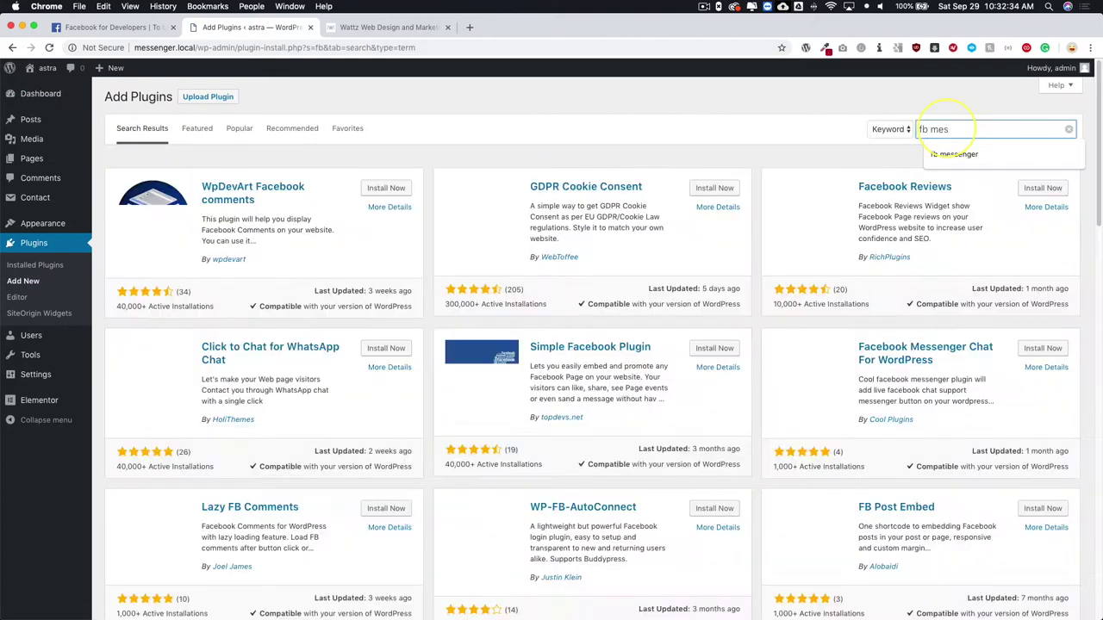
text(senger)
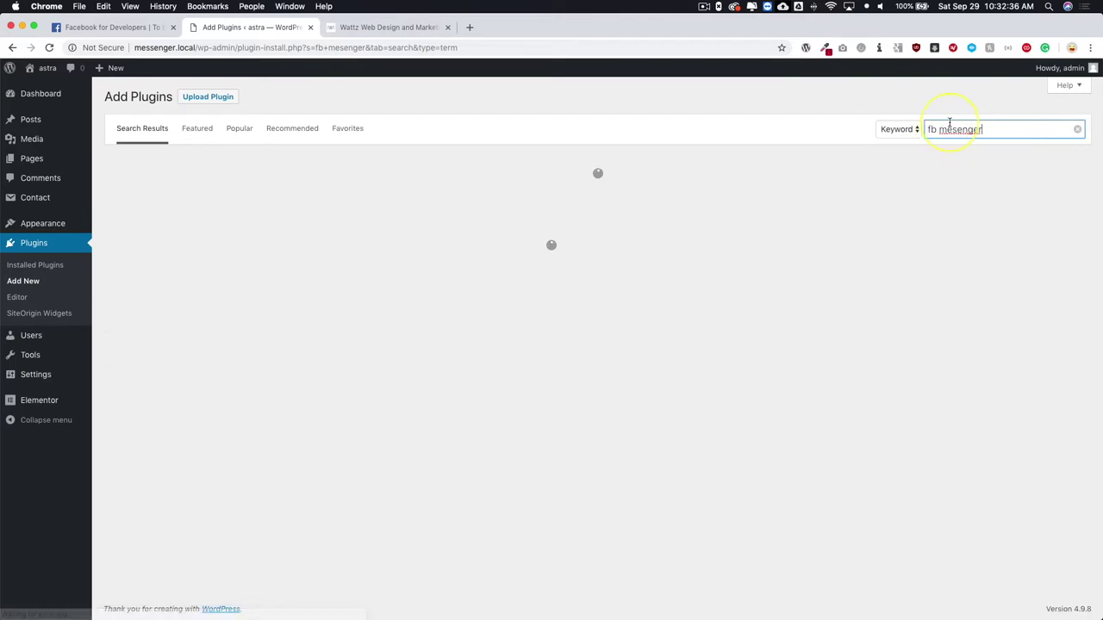
click(957, 129)
key(Return)
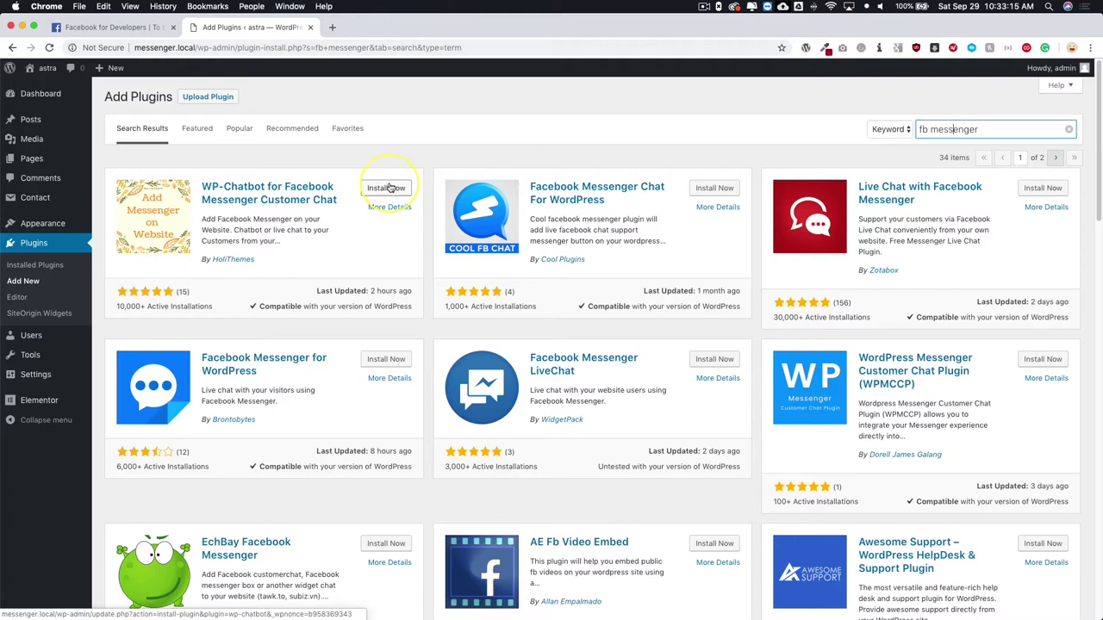
Step: Install and activate the WP-Chatbot for Facebook Messenger Customer Chat plugin and look over its settings page
click(388, 188)
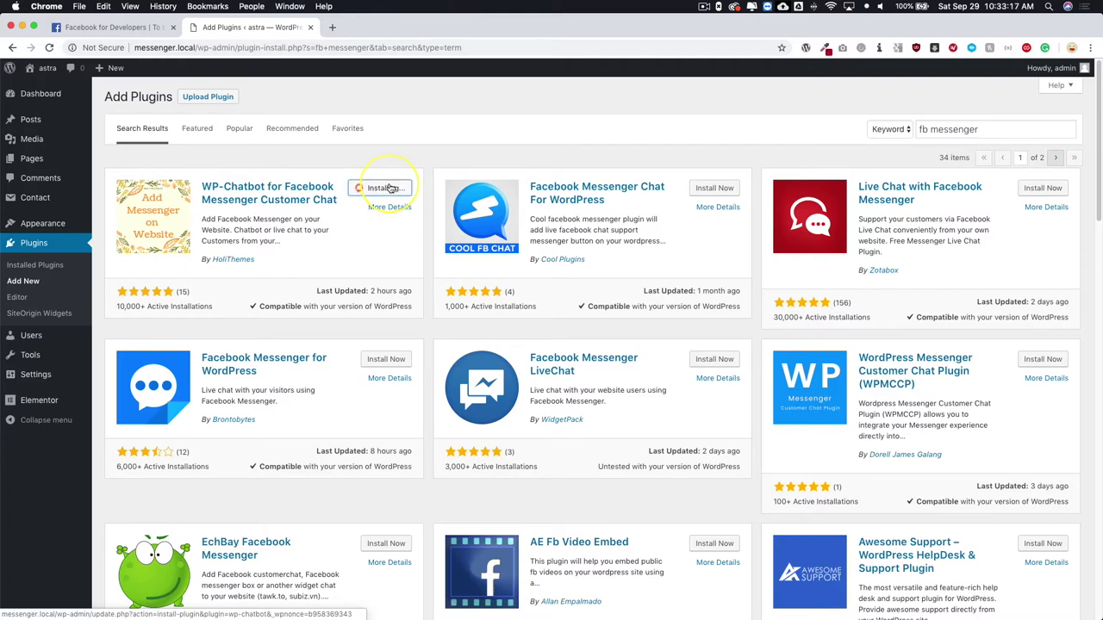
click(390, 190)
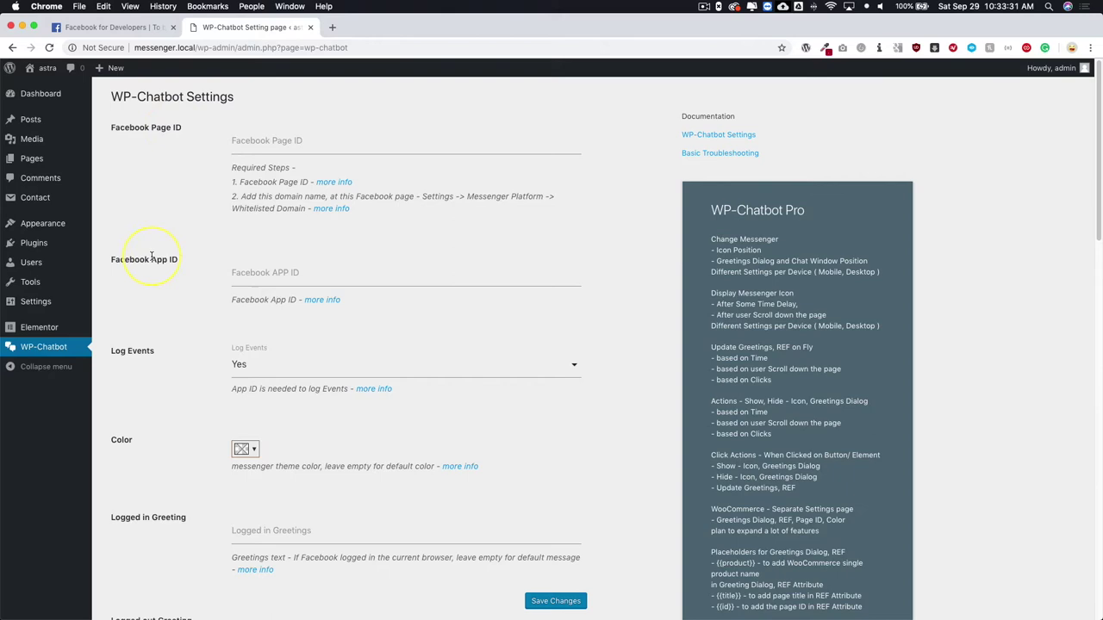
scroll(146, 359, down, 10)
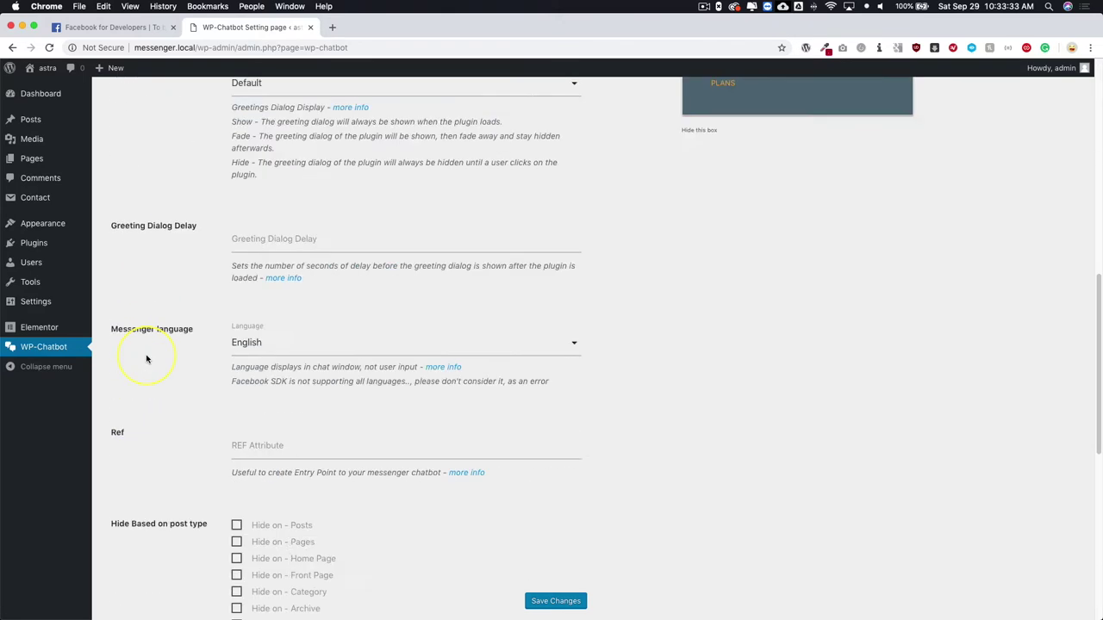
scroll(147, 359, up, 6)
scroll(146, 359, up, 5)
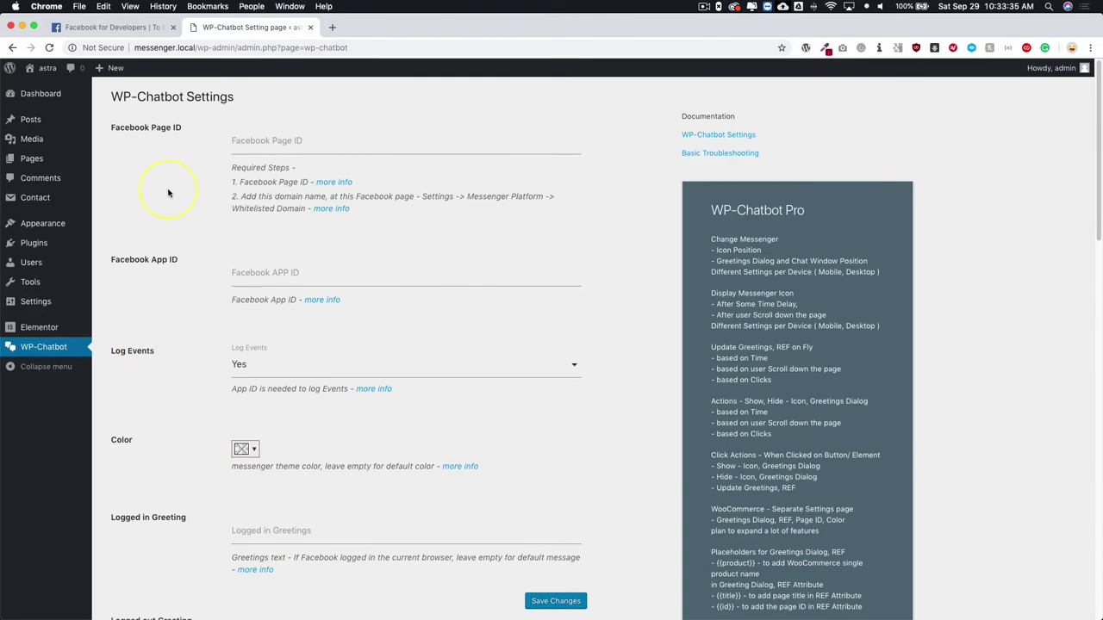
Step: Open the plugin's guide for the Facebook Page ID and read where to find the ID on a Facebook page
click(282, 142)
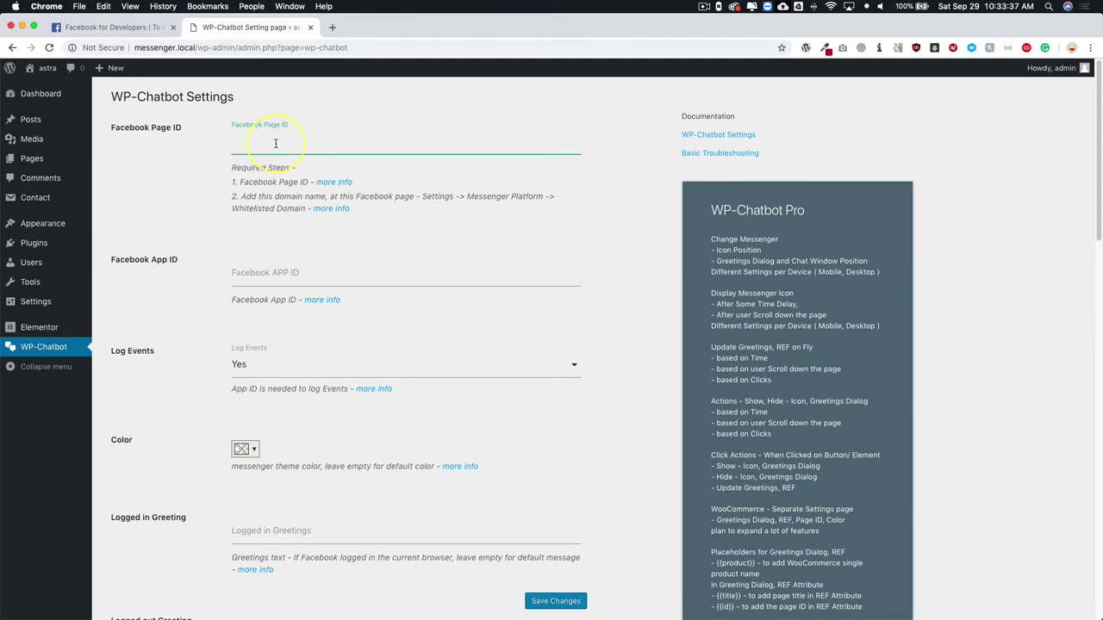
click(330, 184)
click(395, 29)
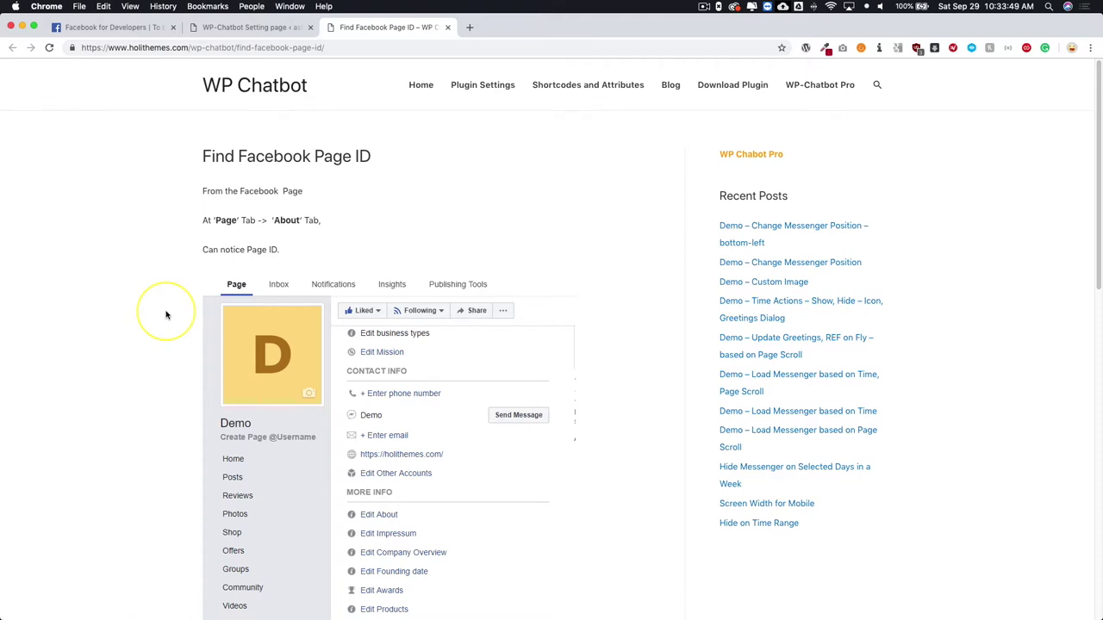
scroll(167, 316, down, 5)
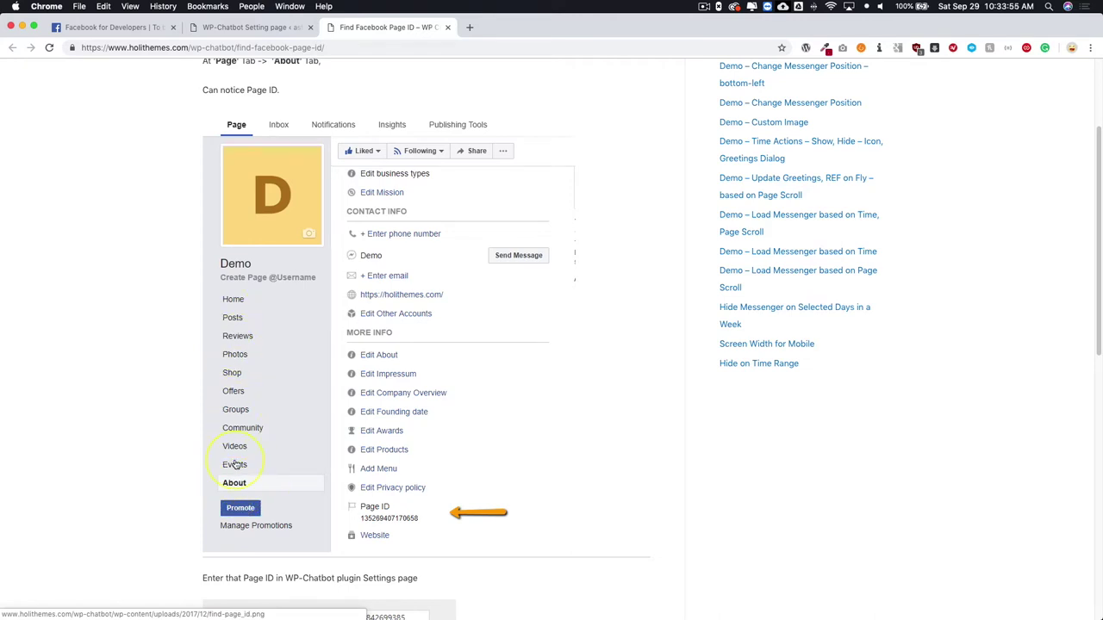
scroll(164, 439, down, 1)
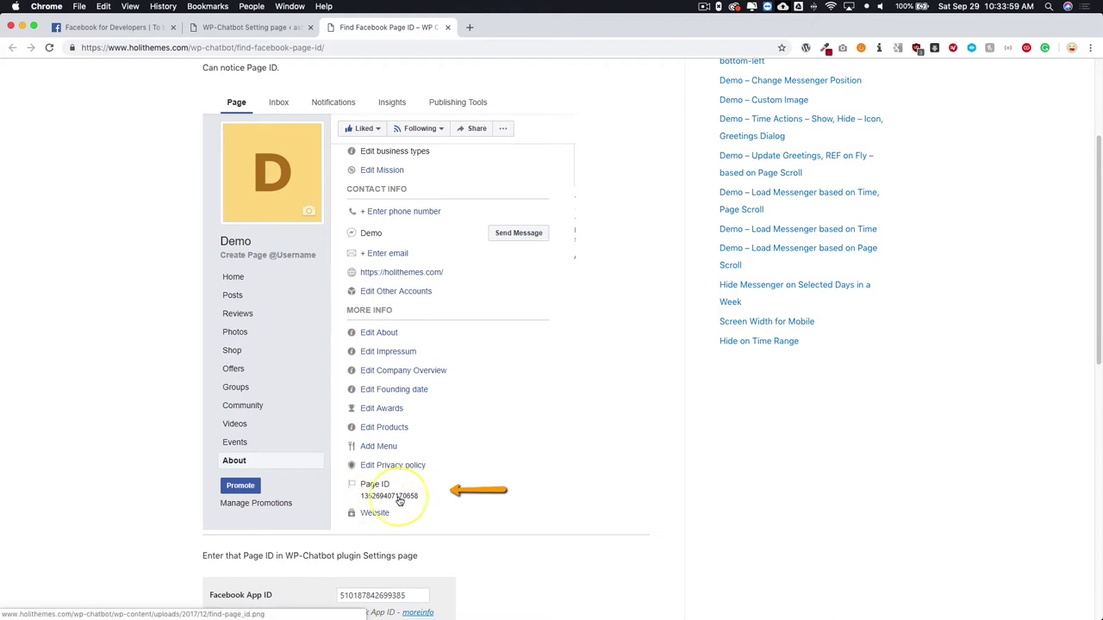
scroll(399, 501, down, 3)
scroll(135, 433, down, 1)
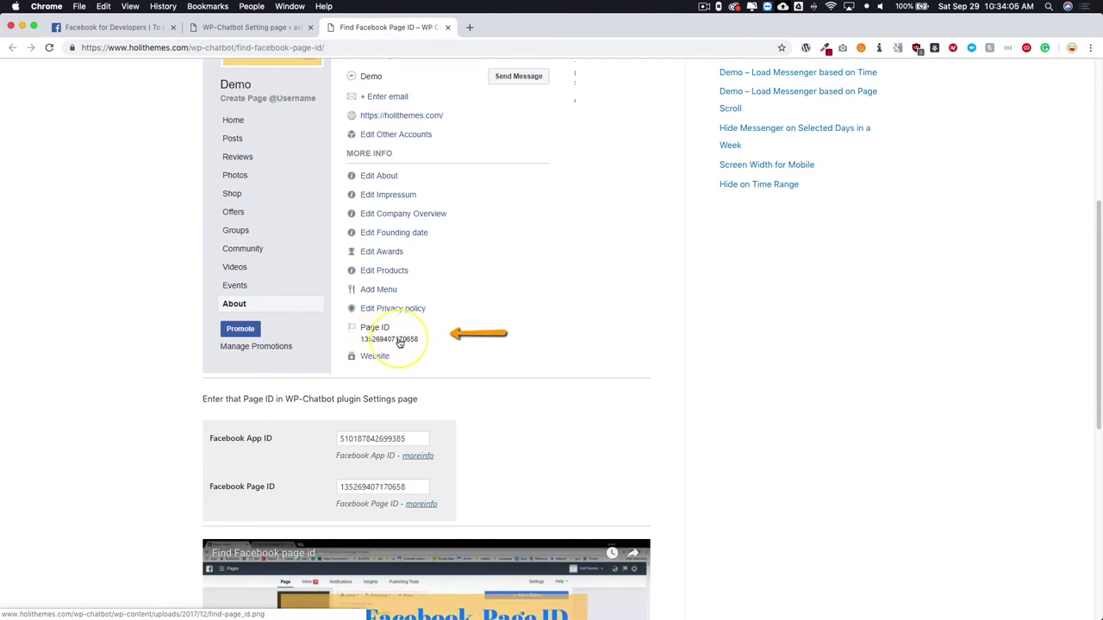
Step: Return to the WP-Chatbot settings and paste the page's ID as the Facebook Page ID
click(253, 27)
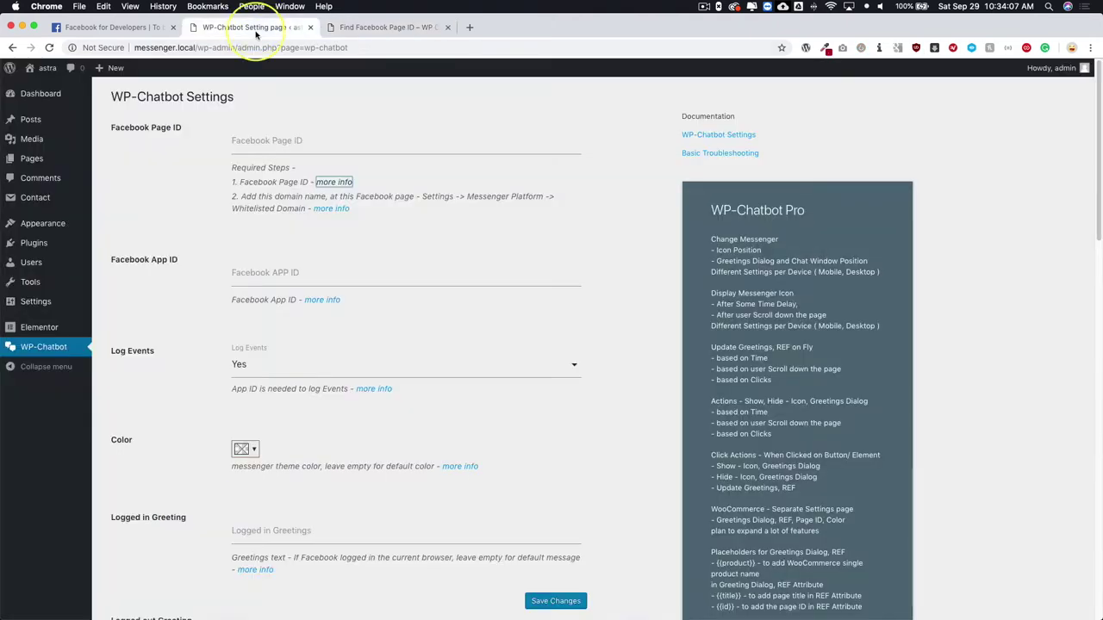
click(255, 139)
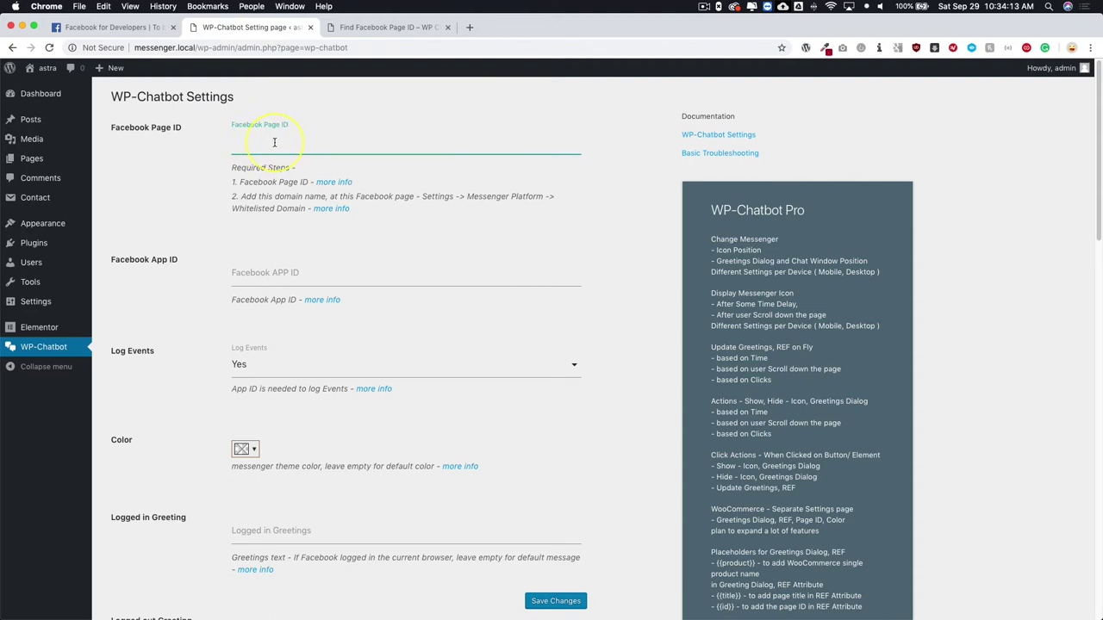
key(super+v)
click(177, 188)
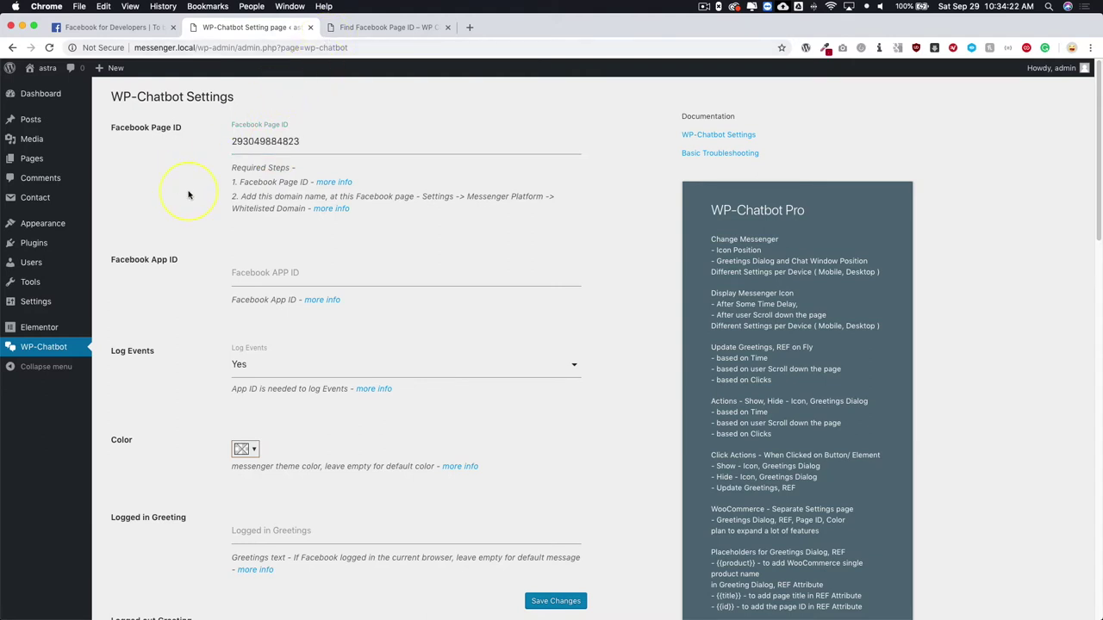
Step: Switch to Facebook for Developers and start a new app with the display name "Demo Messenger"
scroll(187, 193, down, 1)
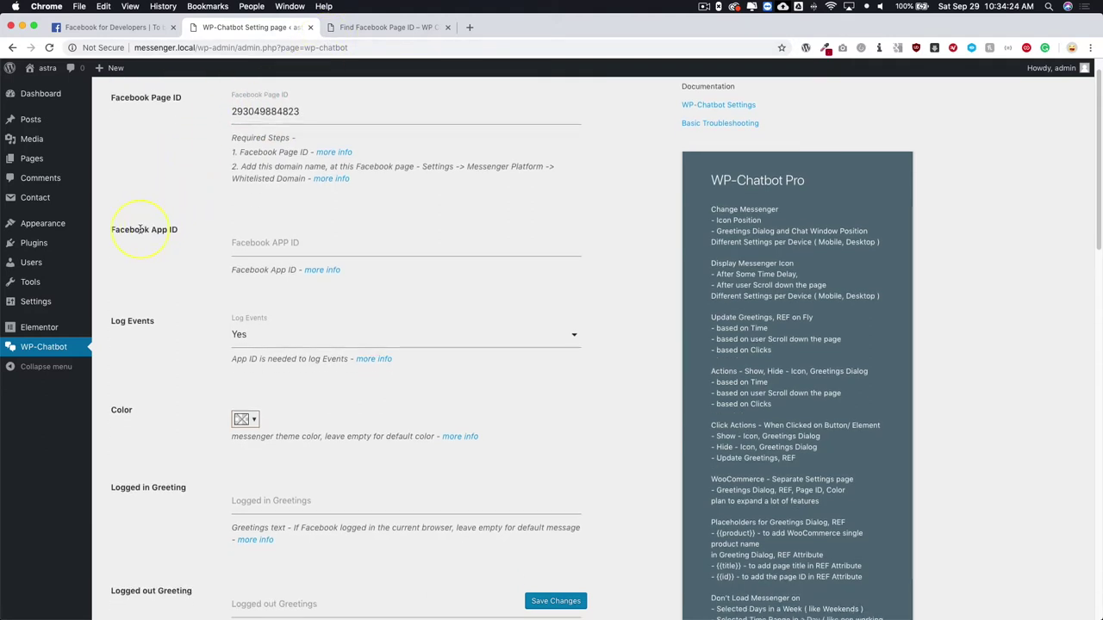
click(108, 27)
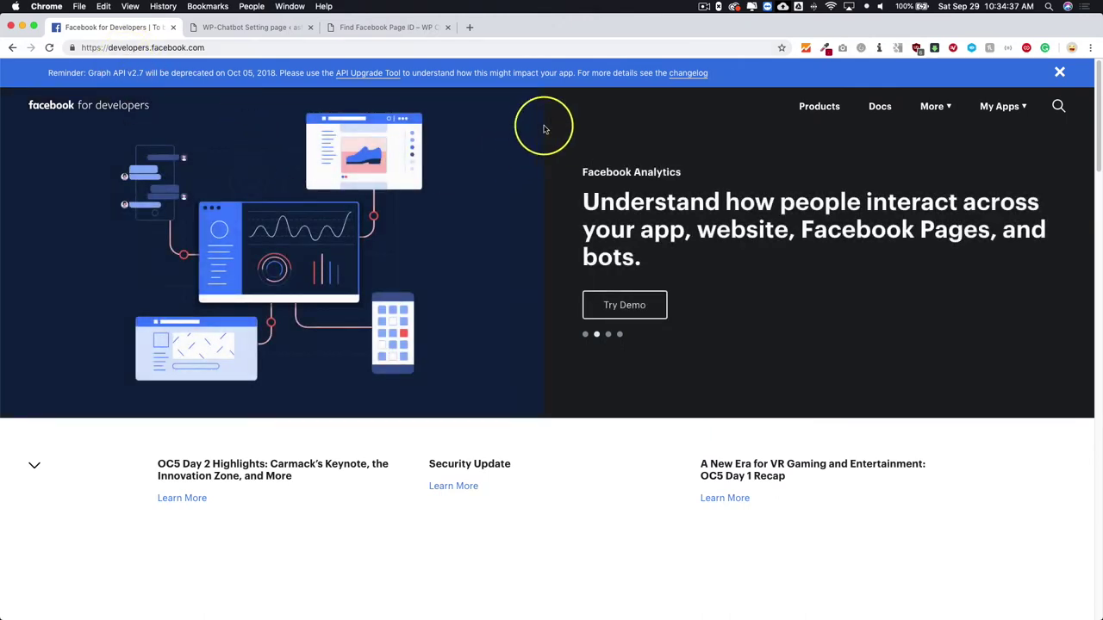
click(1004, 110)
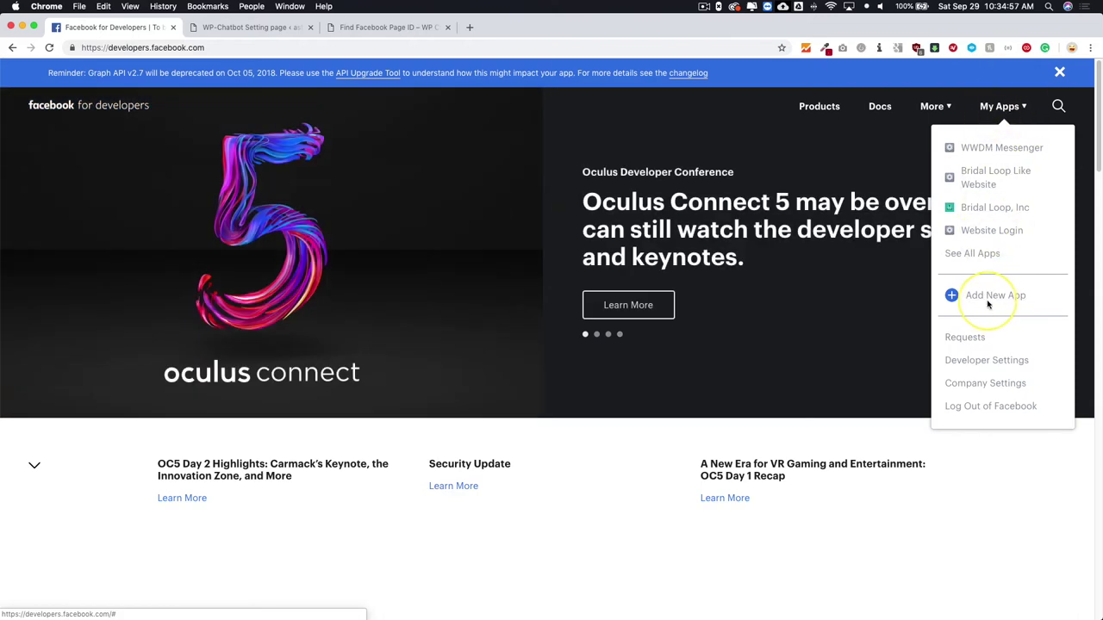
click(989, 298)
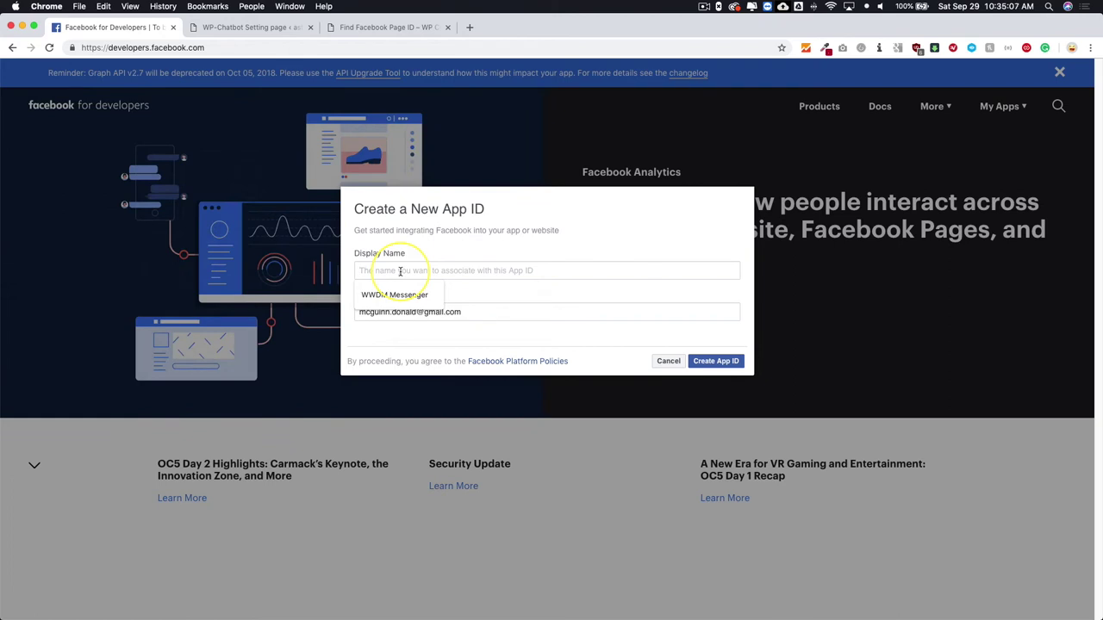
text(As)
key(BackSpace)
text(Demo Messenger)
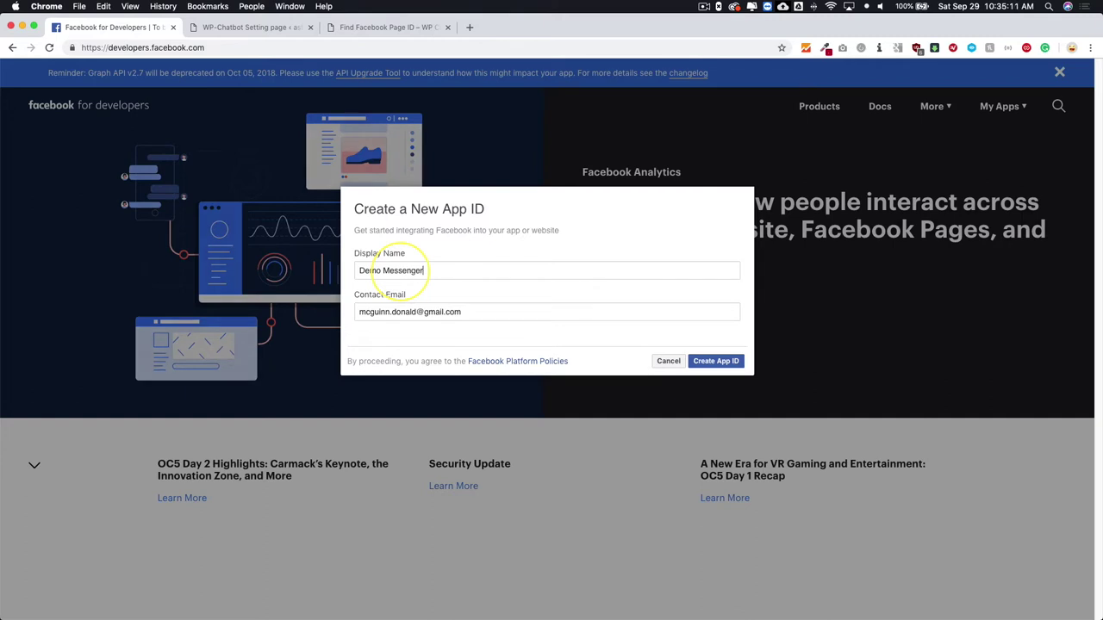
Step: Keep the prefilled contact email, create the app ID and complete the "I'm not a robot" security check
click(429, 312)
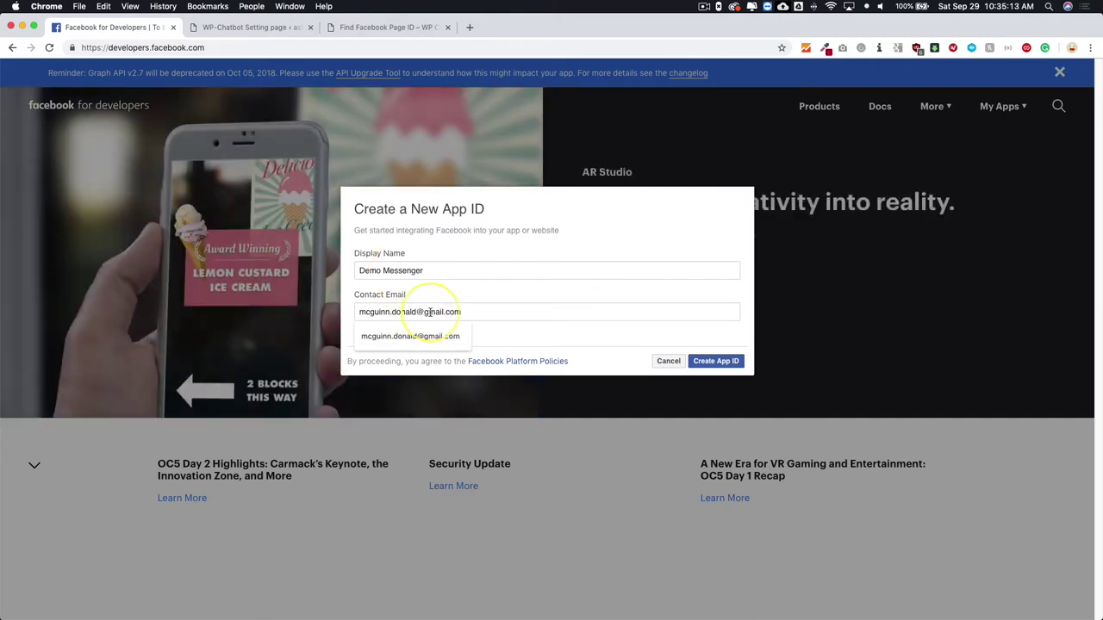
click(504, 327)
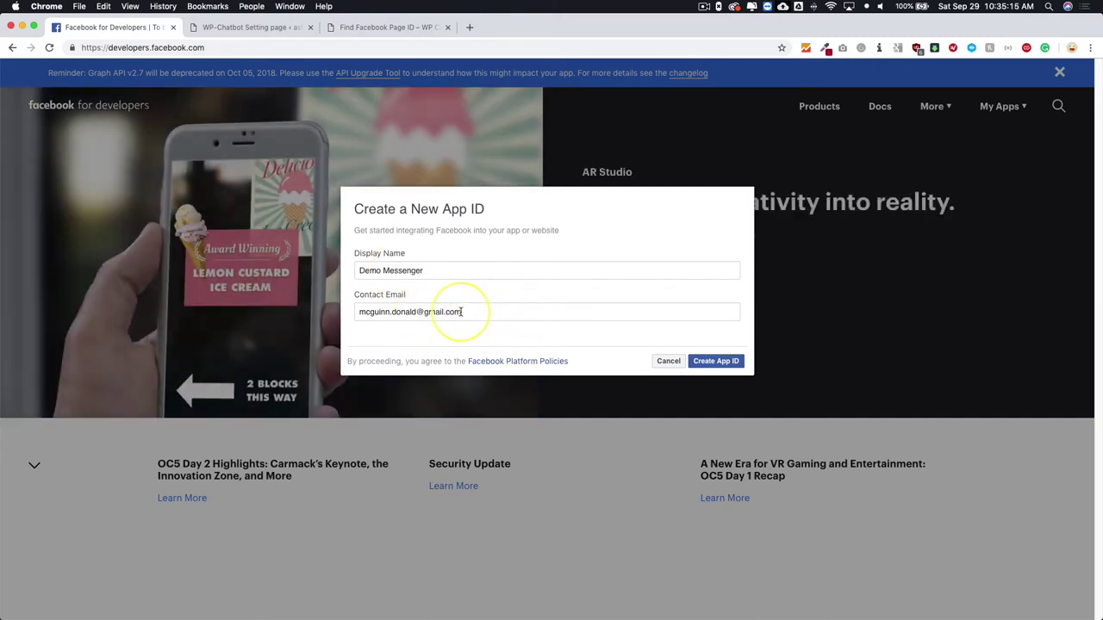
click(461, 312)
drag(456, 312, 319, 311)
click(528, 335)
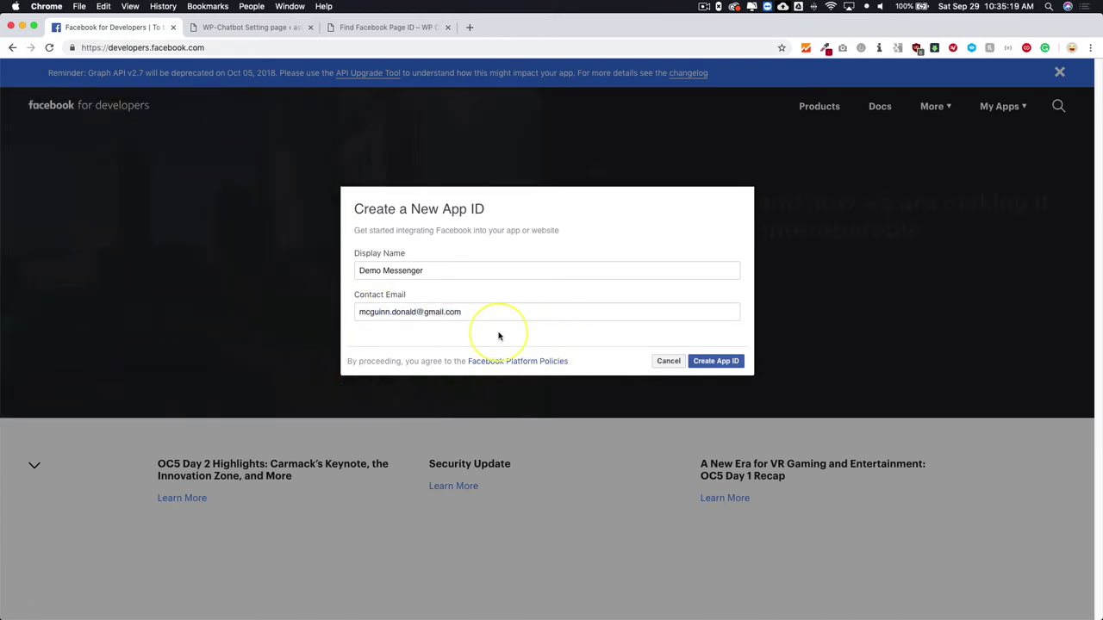
click(708, 361)
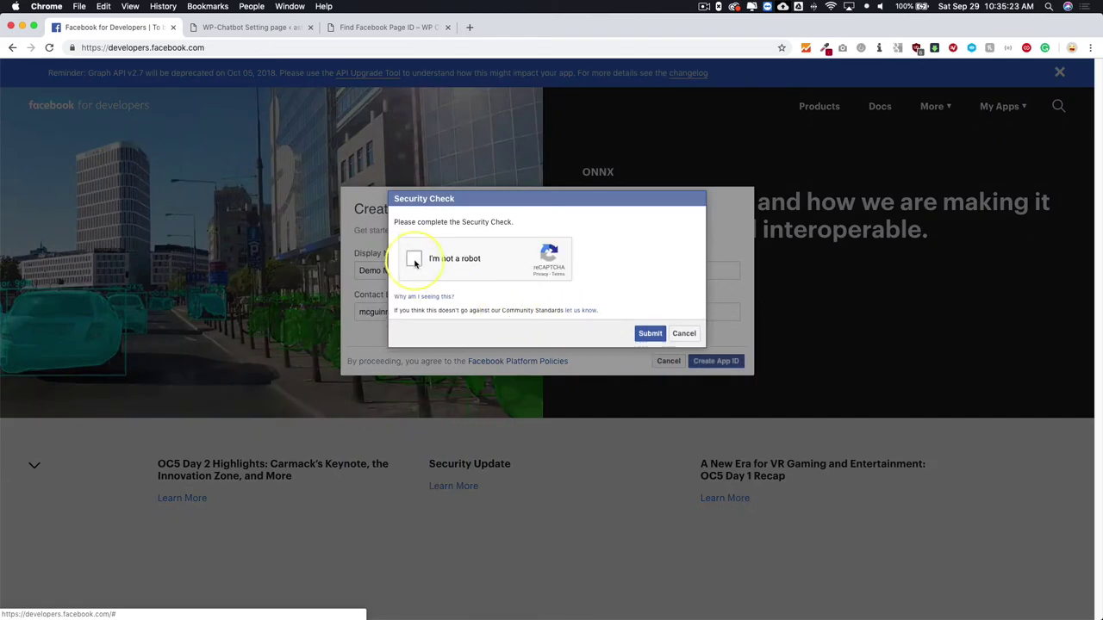
click(415, 260)
click(649, 334)
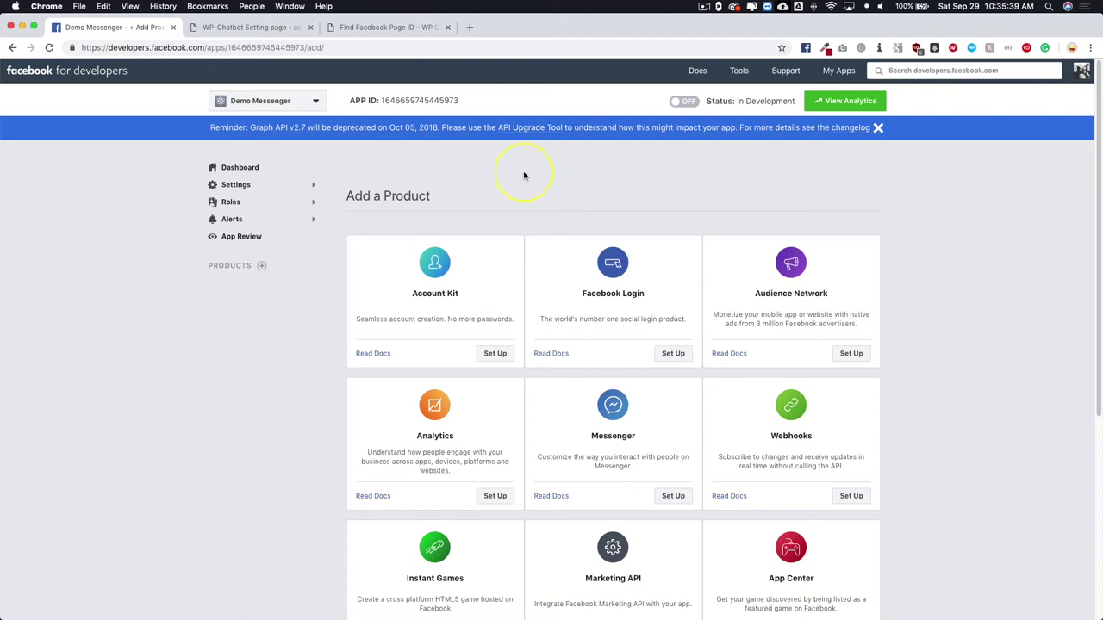
Step: Copy the Demo Messenger app's ID and try to switch the app from In Development to live
click(393, 102)
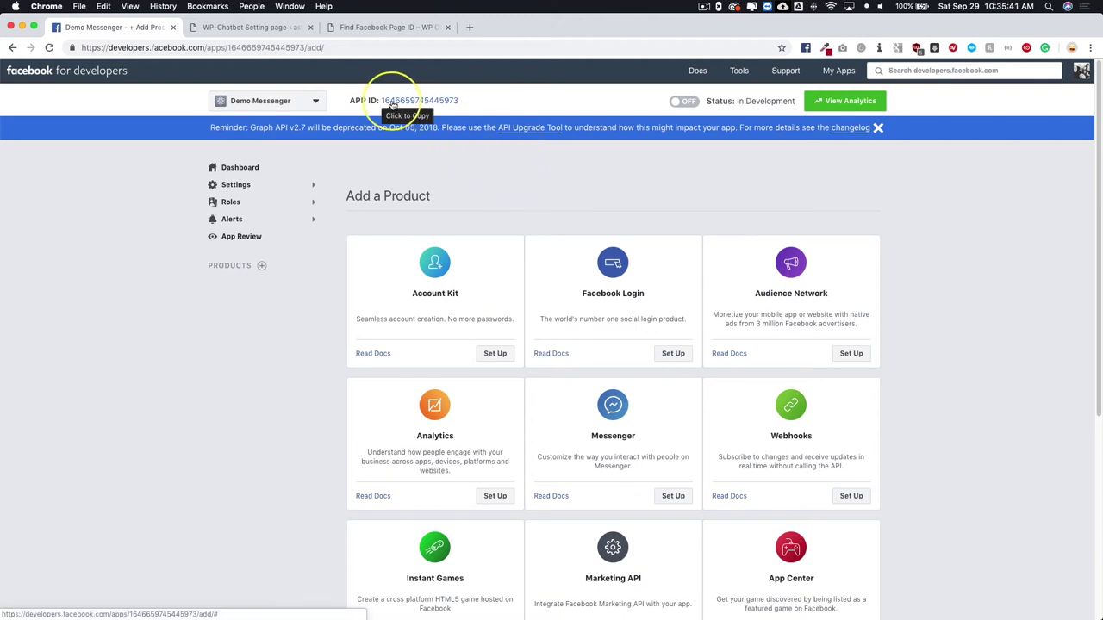
click(685, 102)
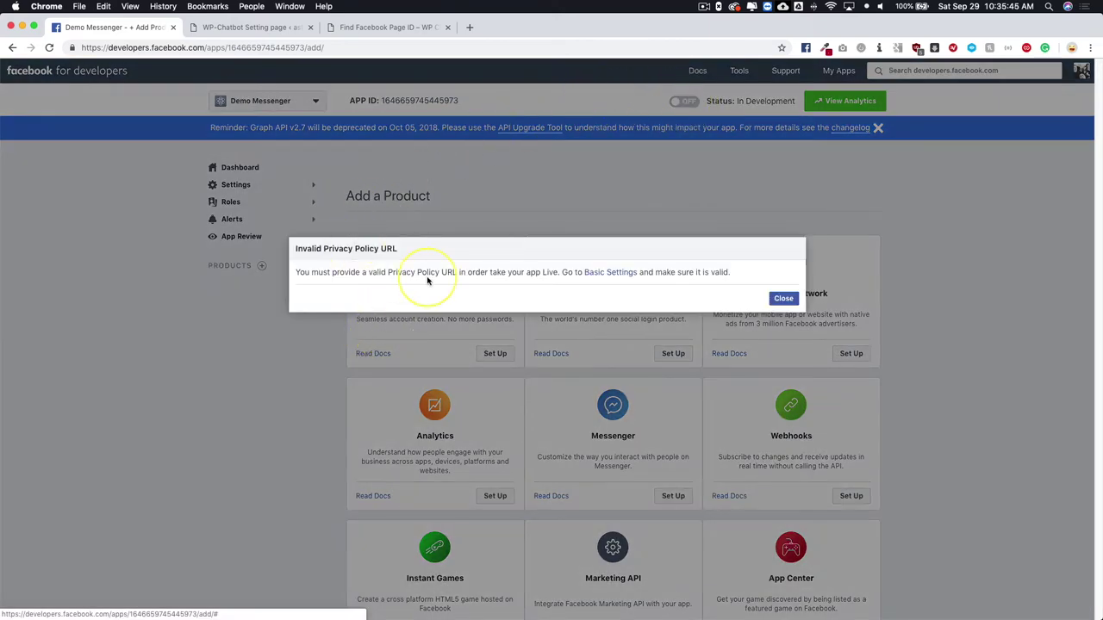
click(615, 274)
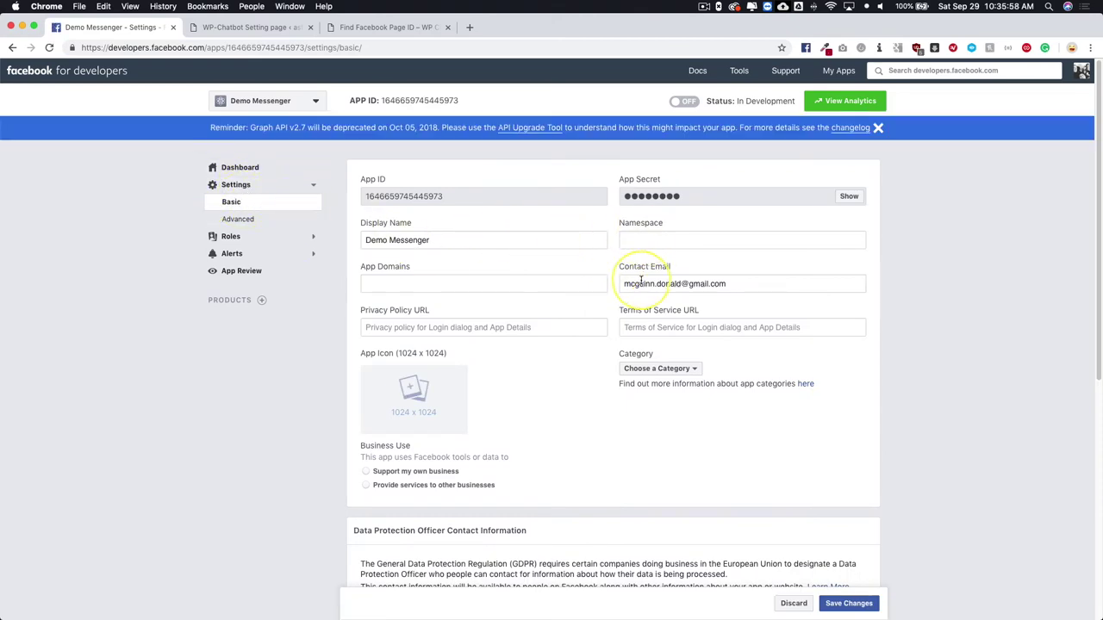
click(464, 328)
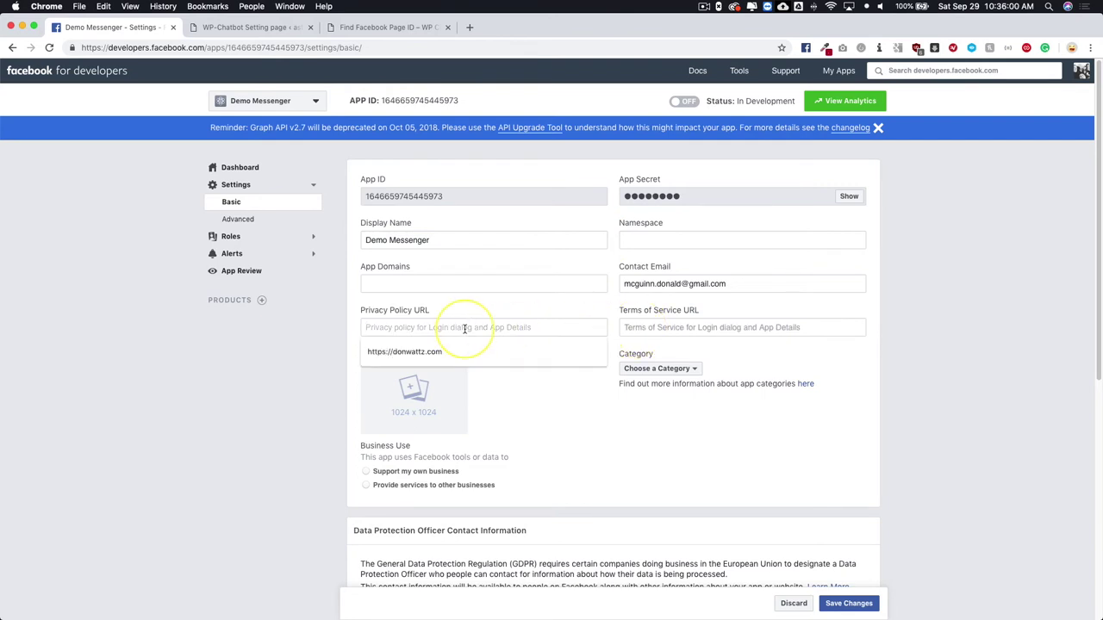
click(451, 350)
triple_click(466, 330)
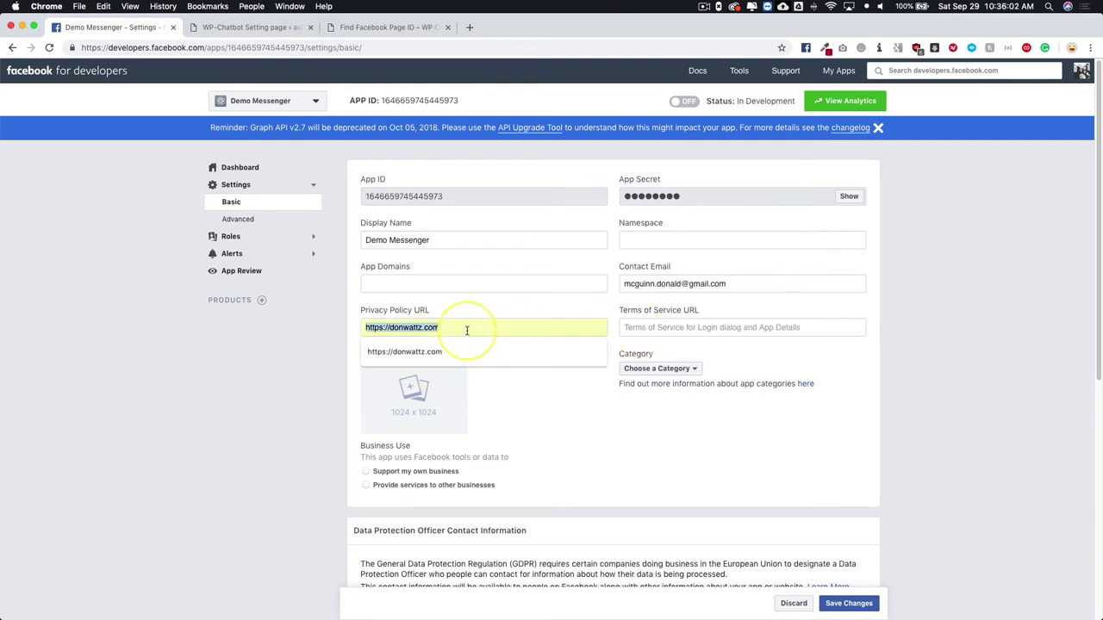
key(super+c)
click(682, 329)
key(super+v)
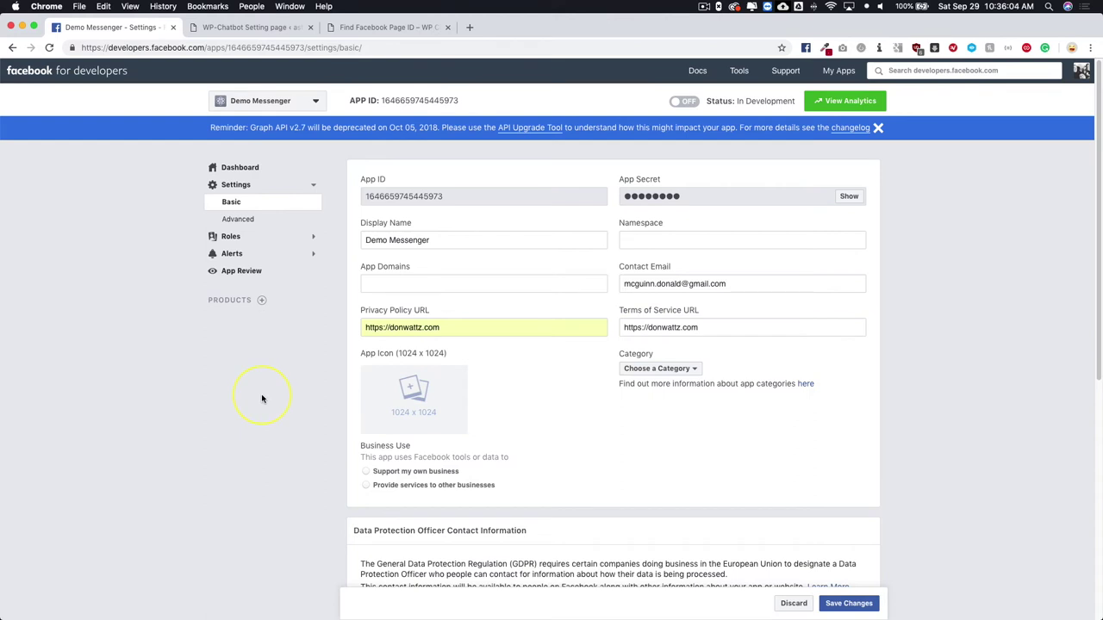
mouse_move(400, 394)
click(853, 604)
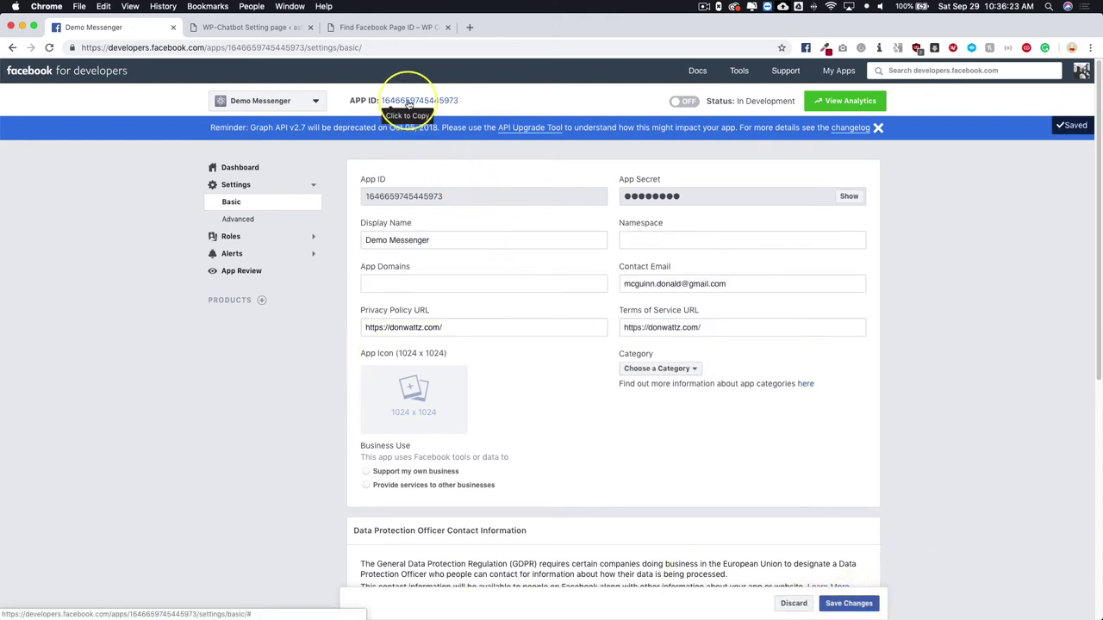
Step: Return to the WP-Chatbot settings and paste the copied app ID as the Facebook App ID
click(288, 27)
click(277, 238)
key(super+v)
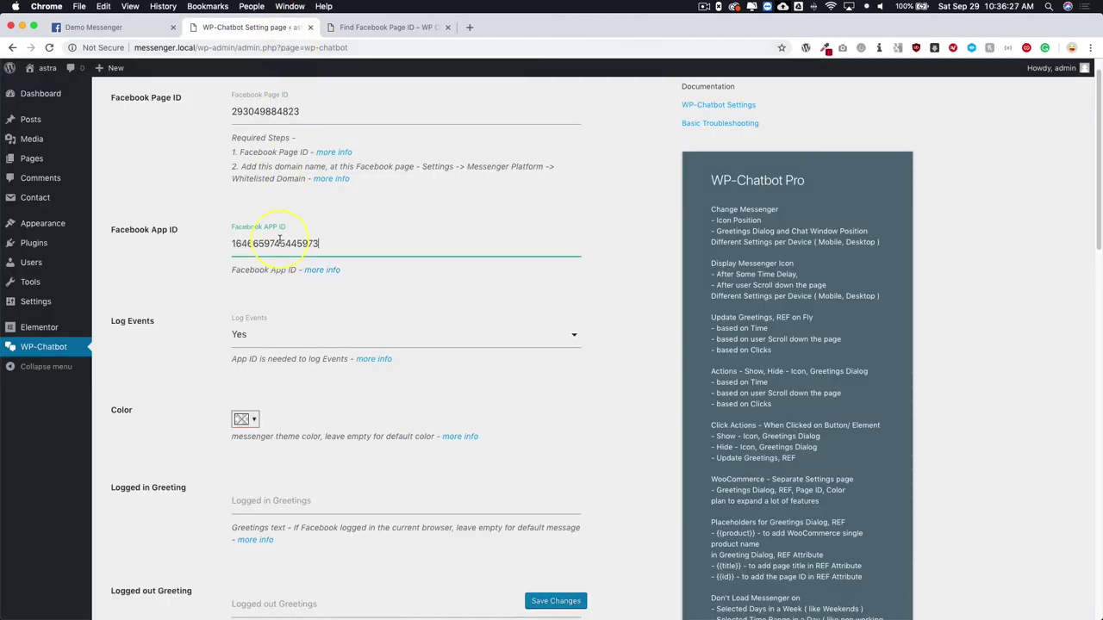
click(194, 264)
Step: Examine the WP-Chatbot options for log events, theme color, and the logged-in and logged-out greetings
scroll(204, 271, down, 1)
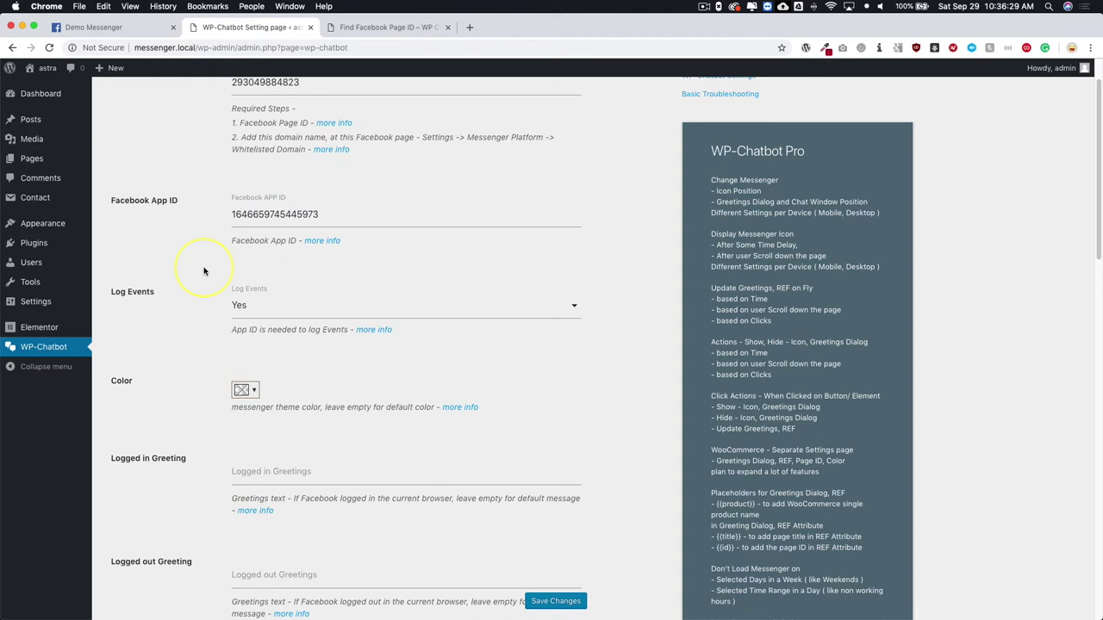
scroll(213, 288, down, 1)
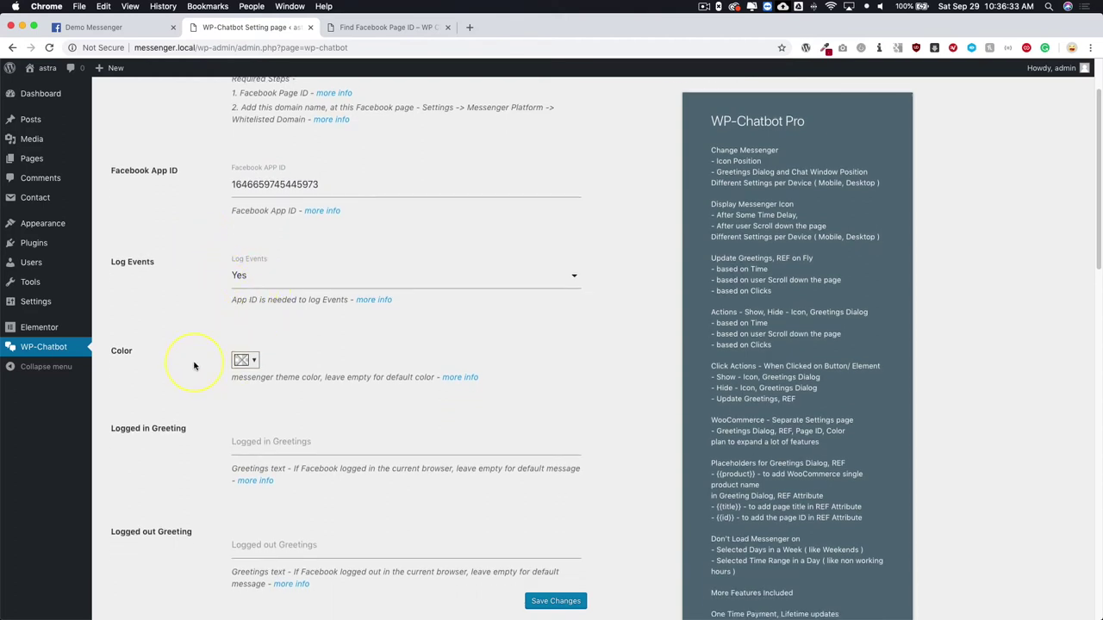
scroll(194, 367, down, 1)
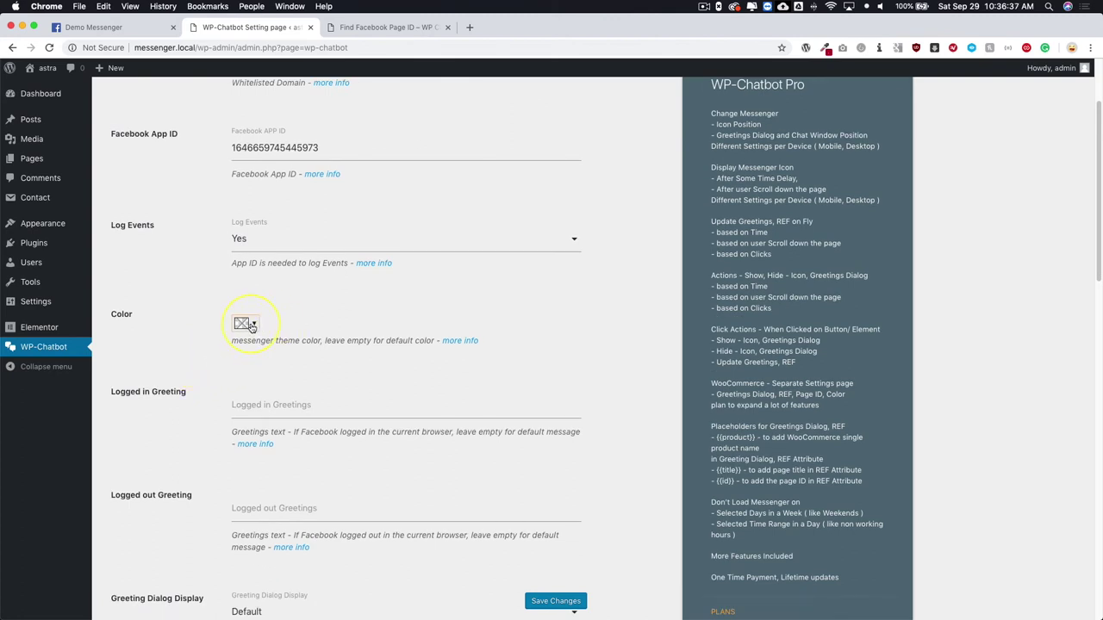
click(251, 325)
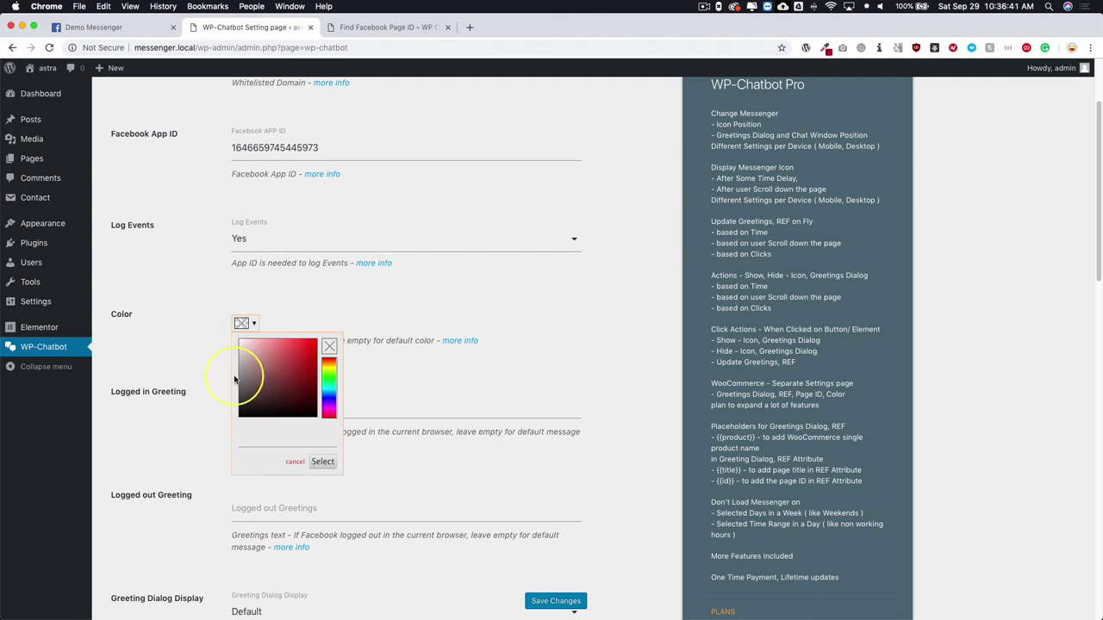
click(198, 382)
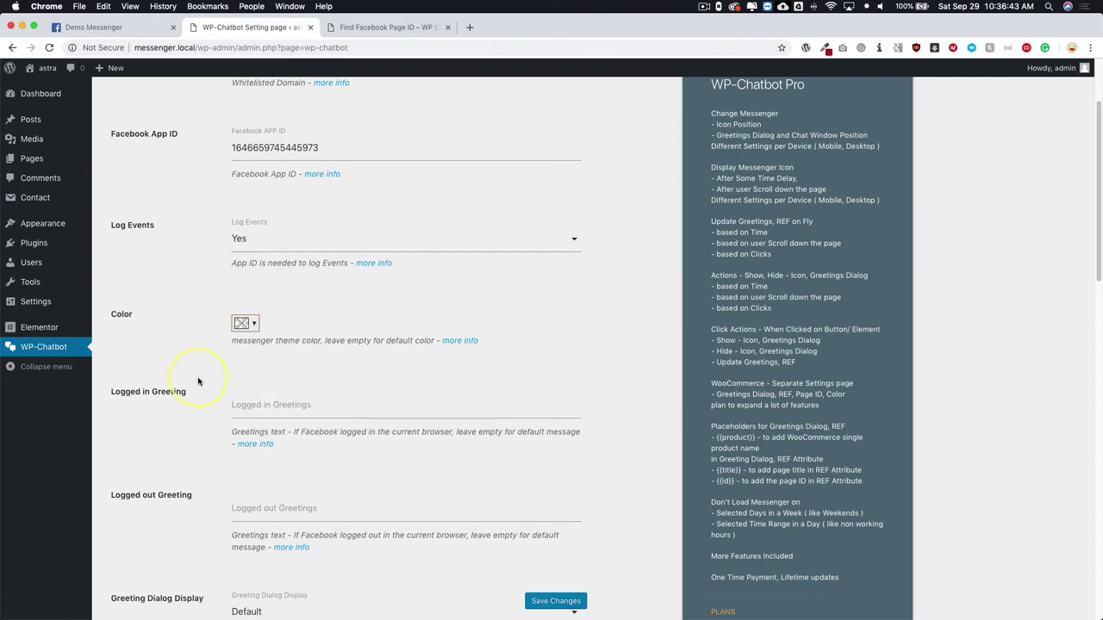
scroll(198, 382, down, 2)
click(312, 354)
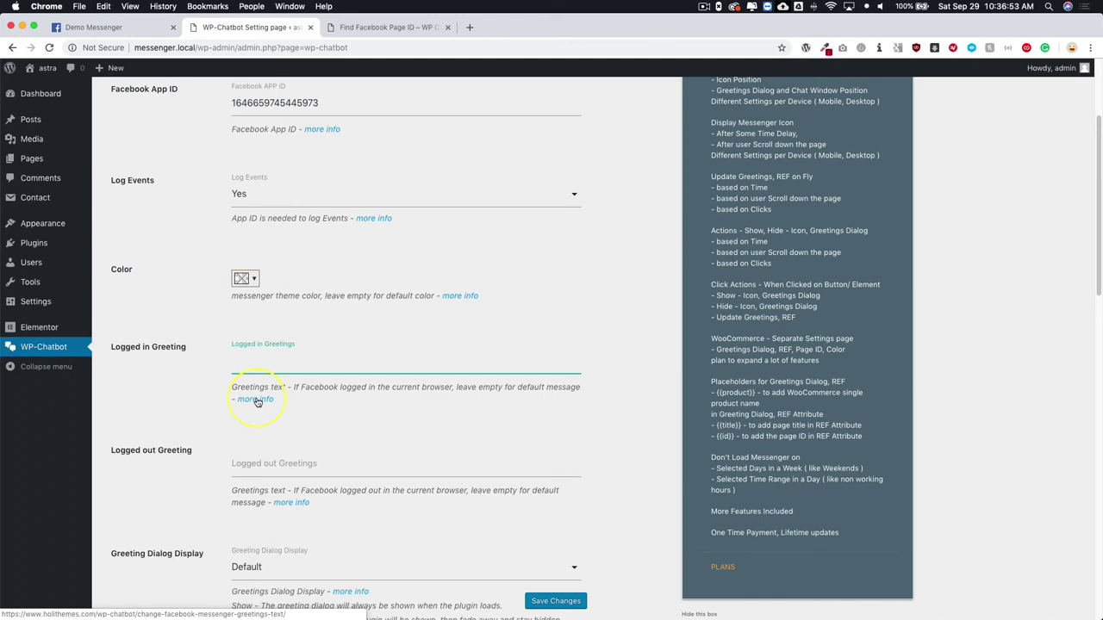
scroll(189, 368, down, 3)
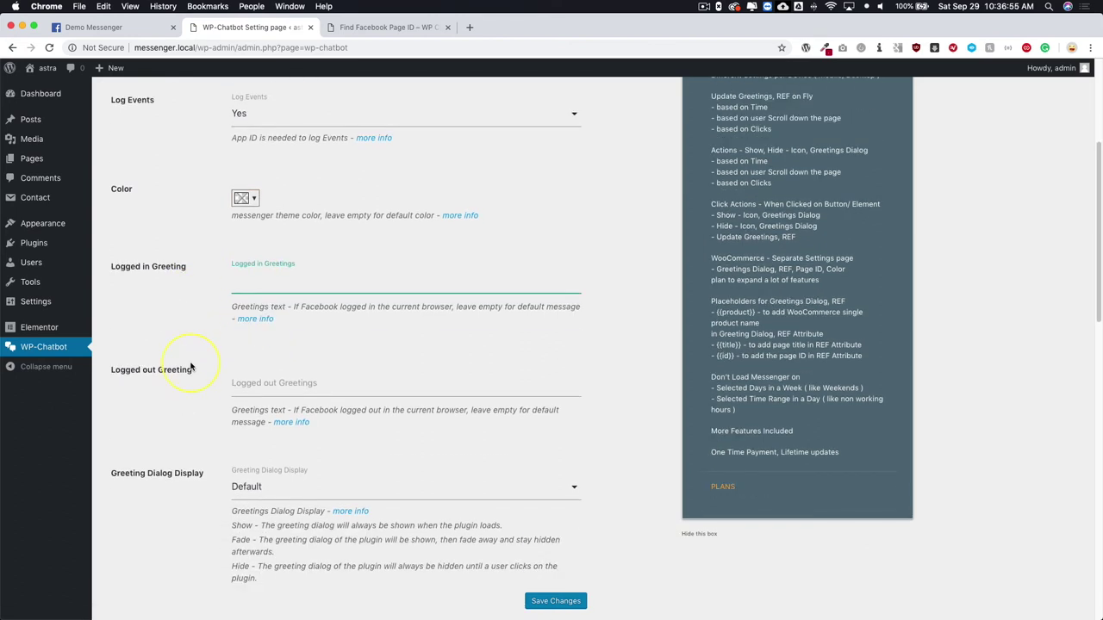
scroll(203, 385, down, 2)
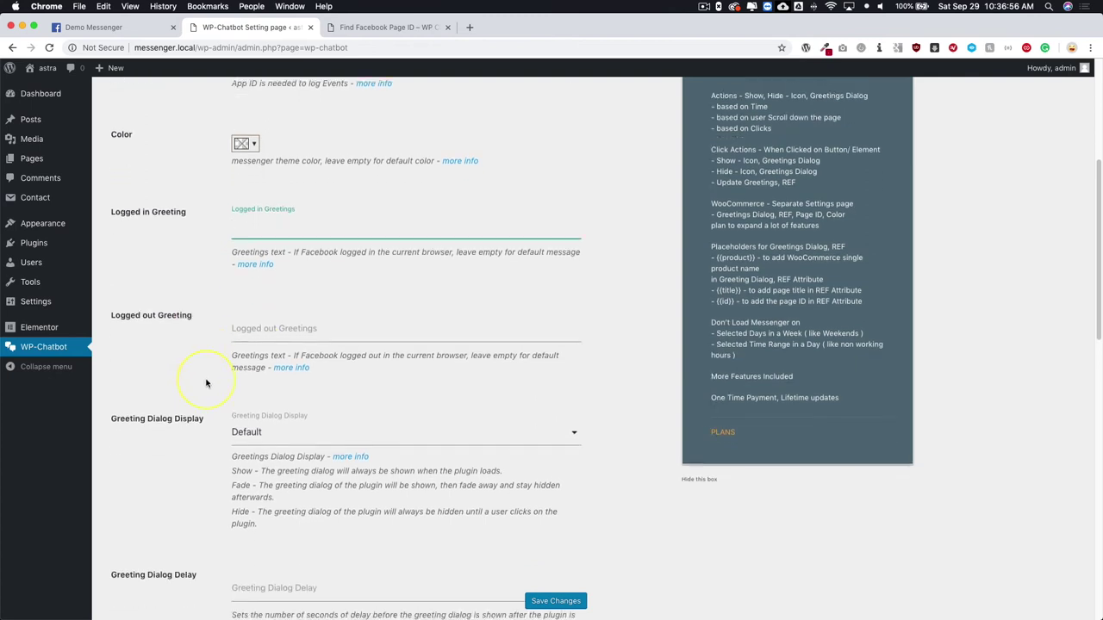
click(275, 330)
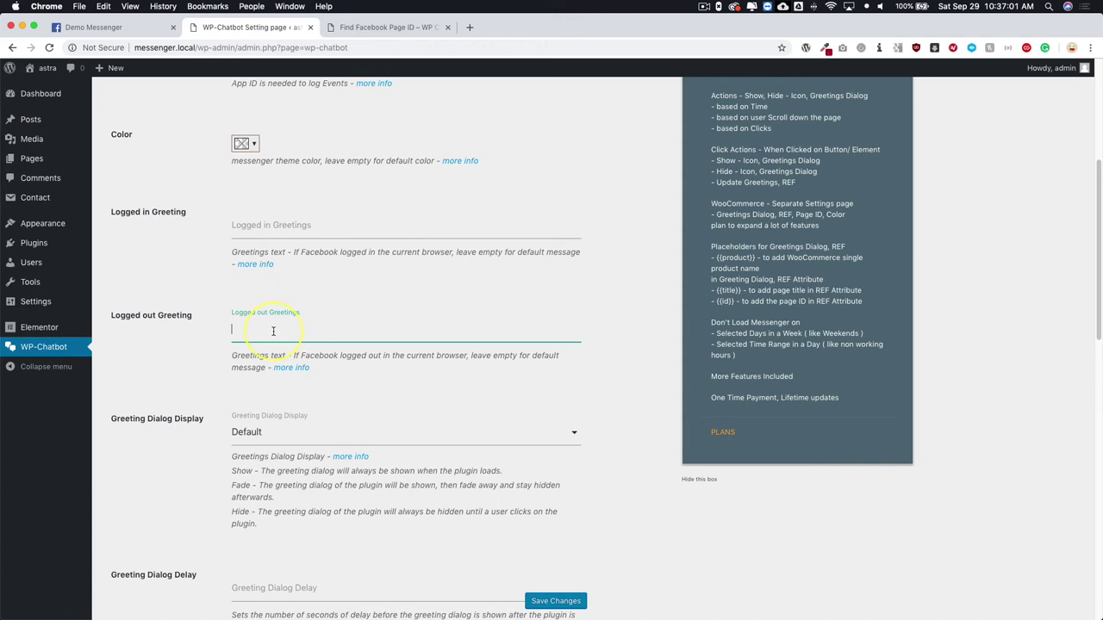
scroll(215, 344, down, 4)
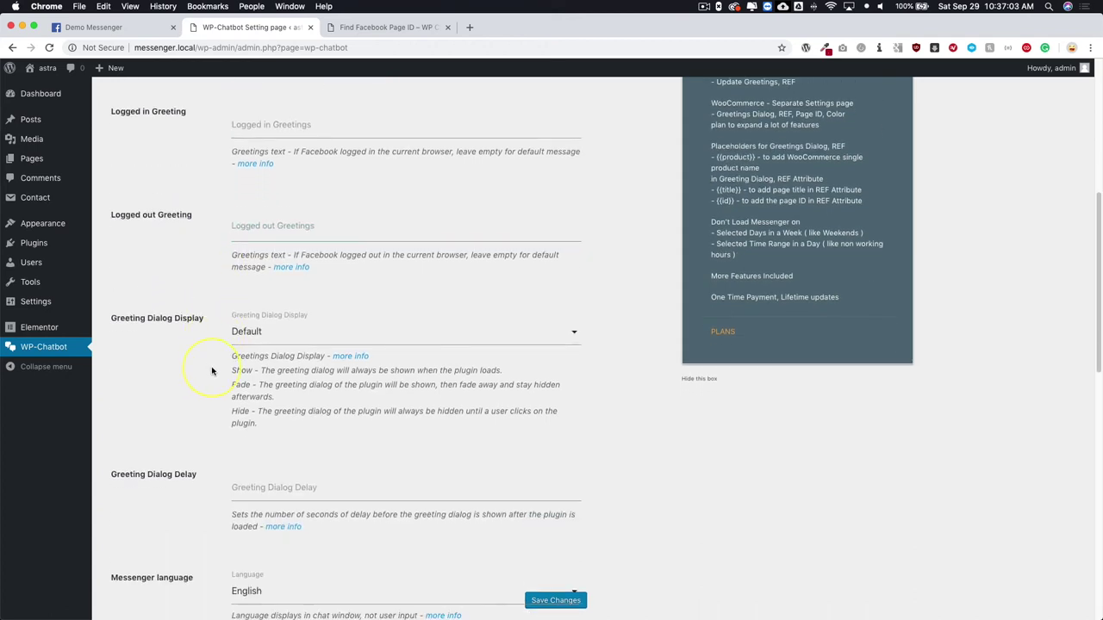
Step: Review the greeting dialog display and delay, messenger language, and the options for hiding the chat by post type, ID, category or device
click(212, 370)
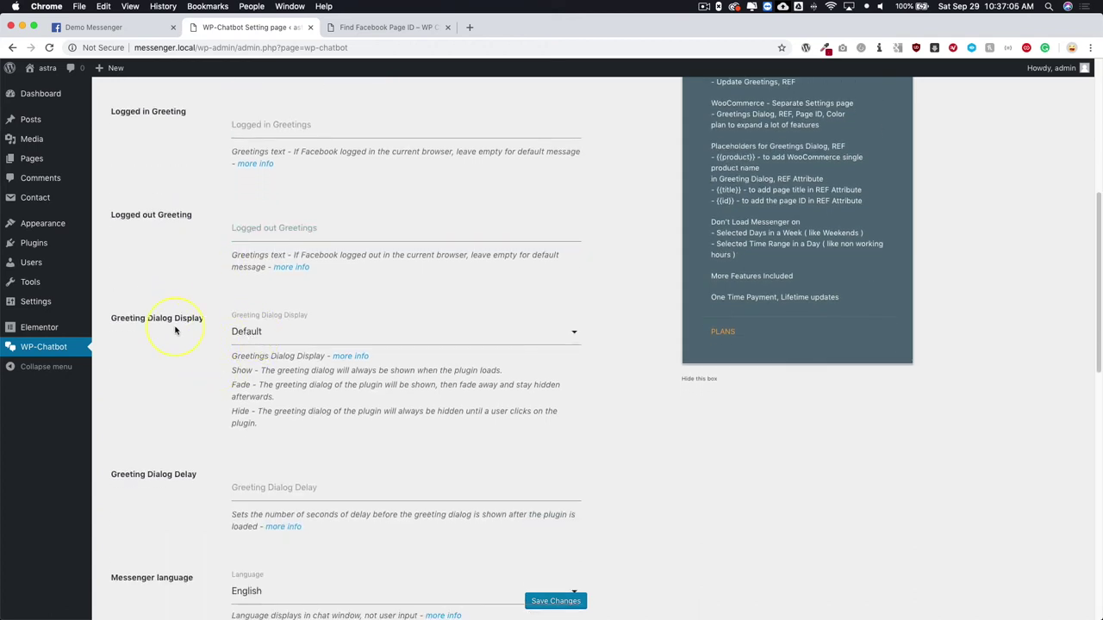
click(246, 335)
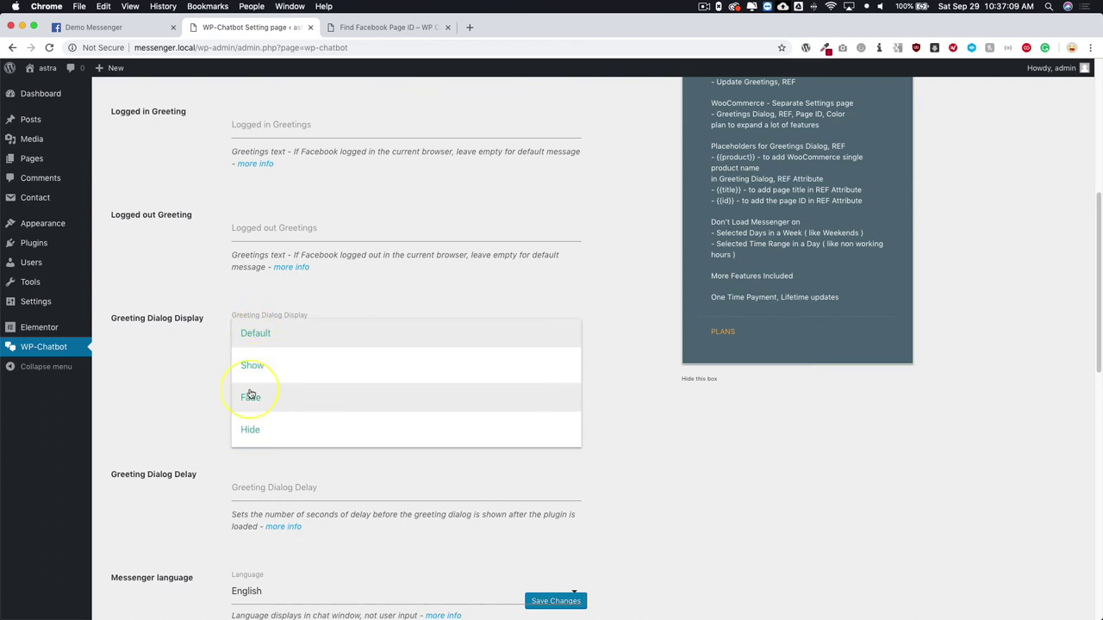
click(200, 401)
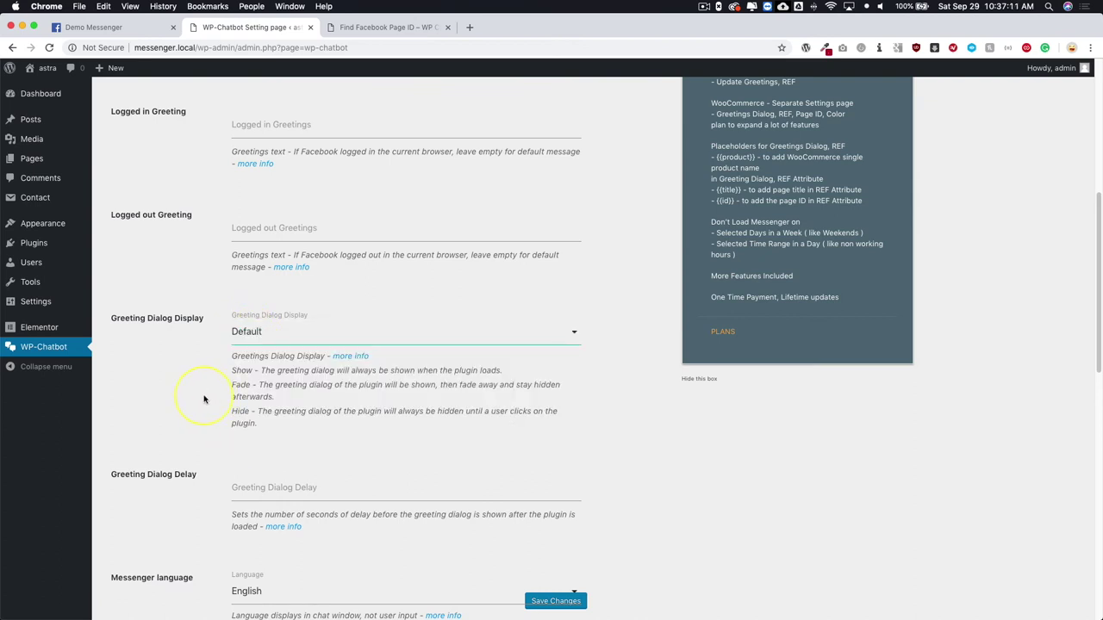
scroll(205, 399, down, 3)
click(246, 382)
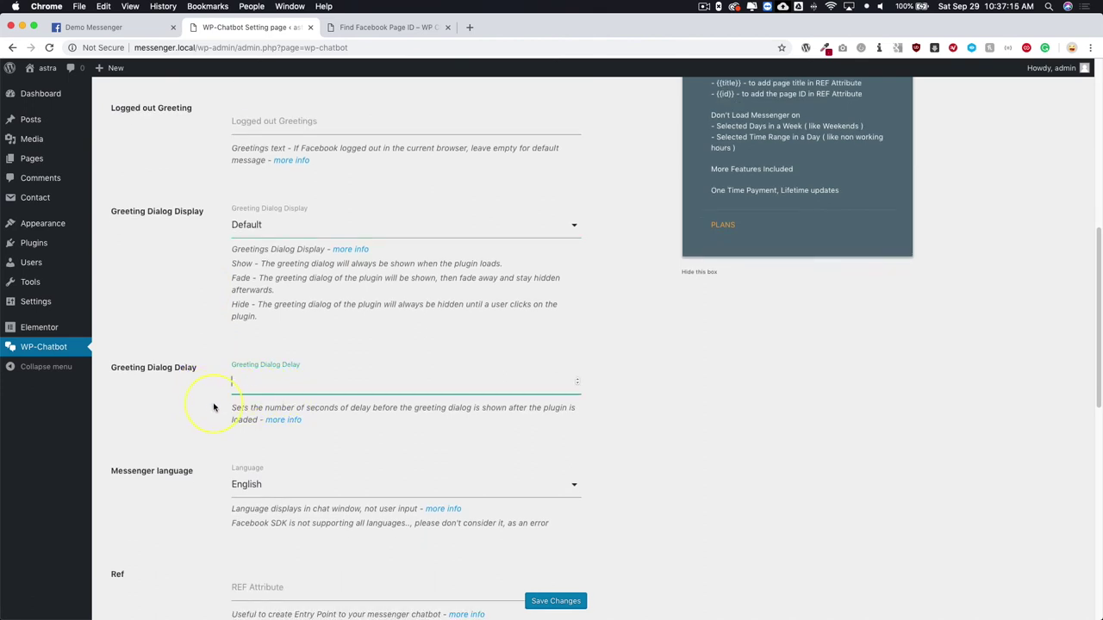
scroll(207, 401, down, 2)
click(184, 418)
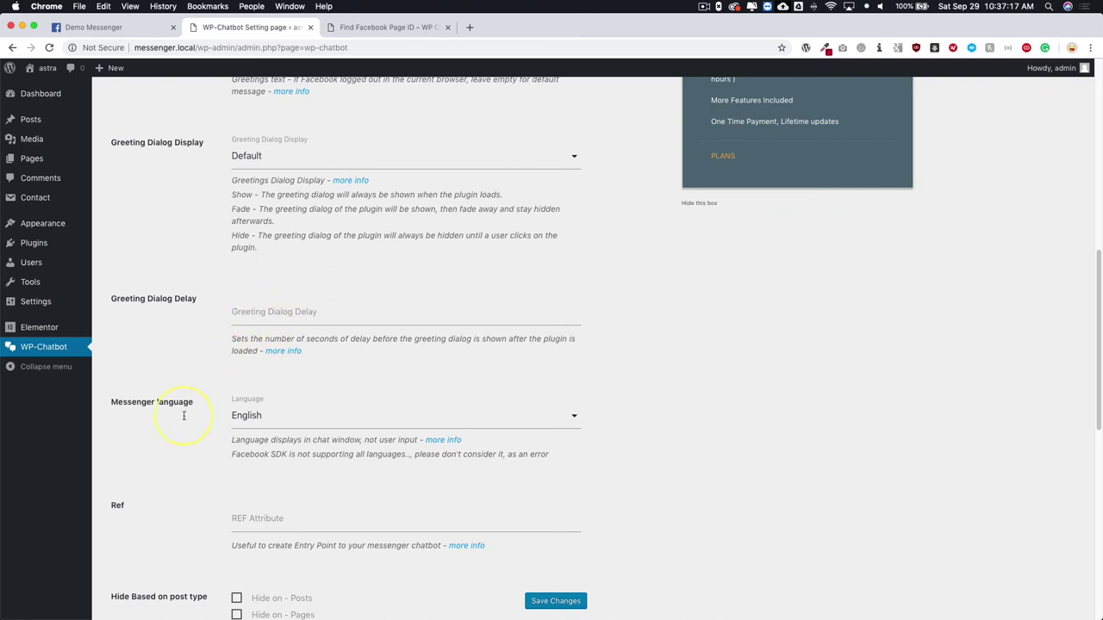
scroll(184, 418, down, 5)
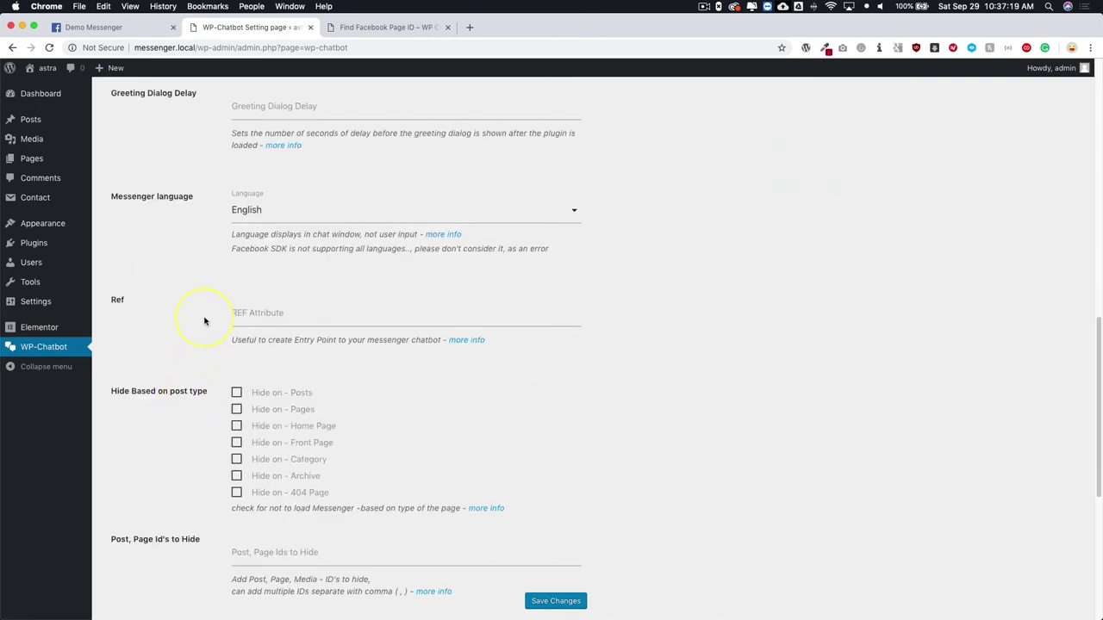
scroll(204, 322, down, 3)
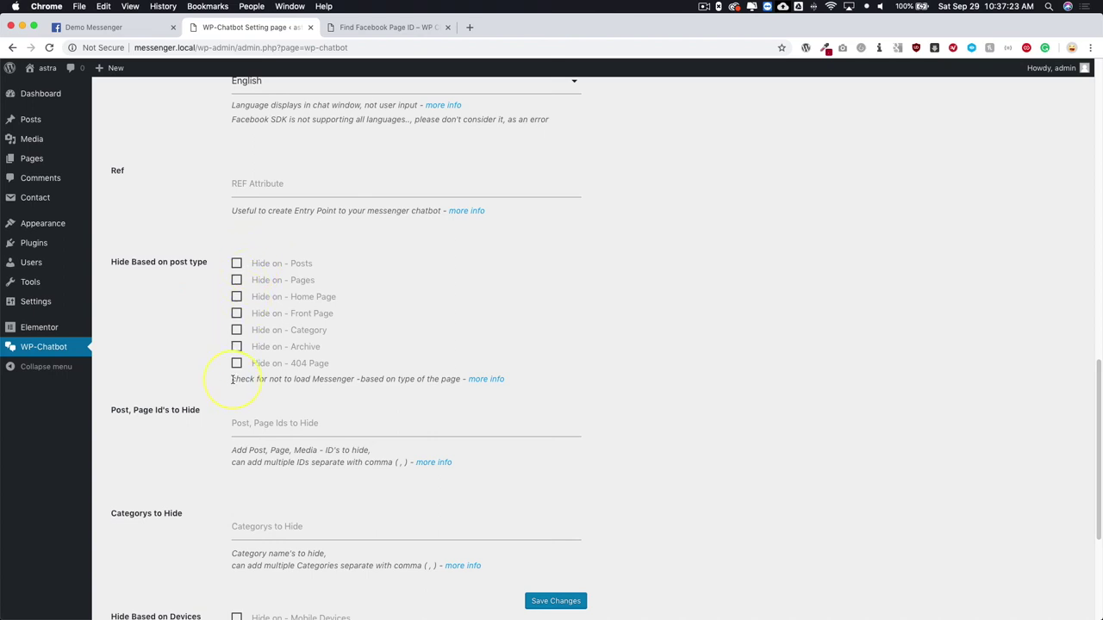
scroll(245, 365, down, 2)
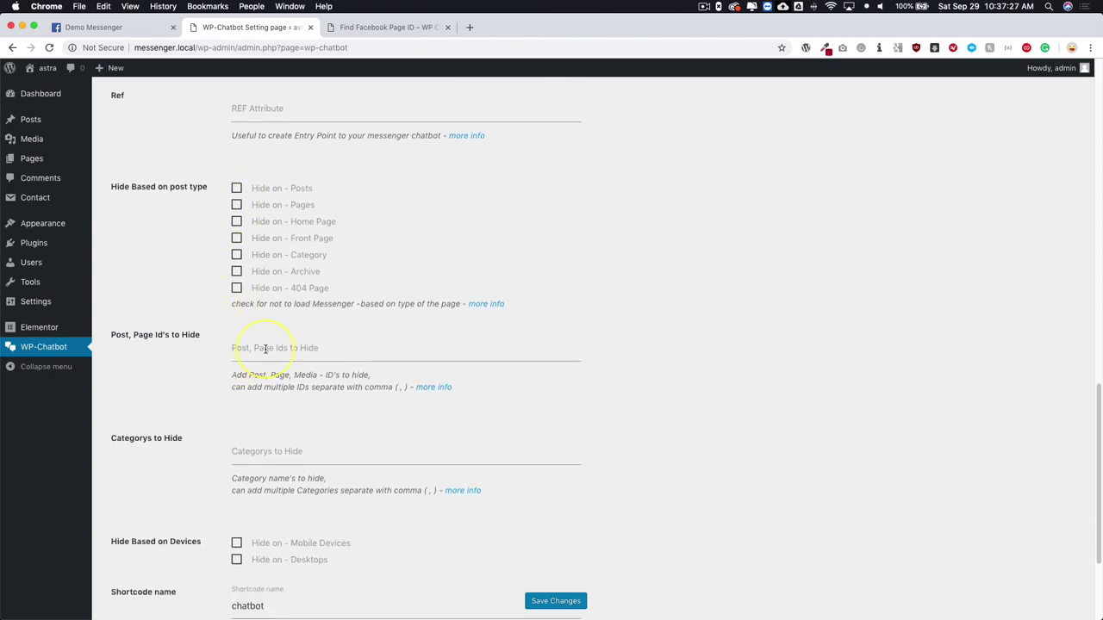
scroll(228, 354, down, 4)
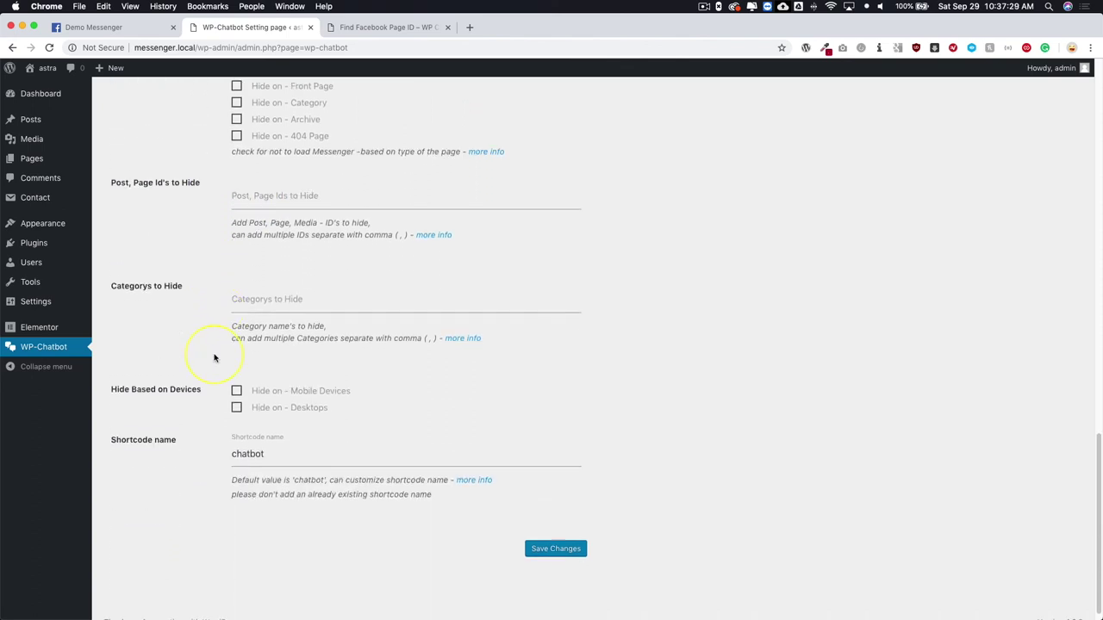
scroll(245, 332, down, 1)
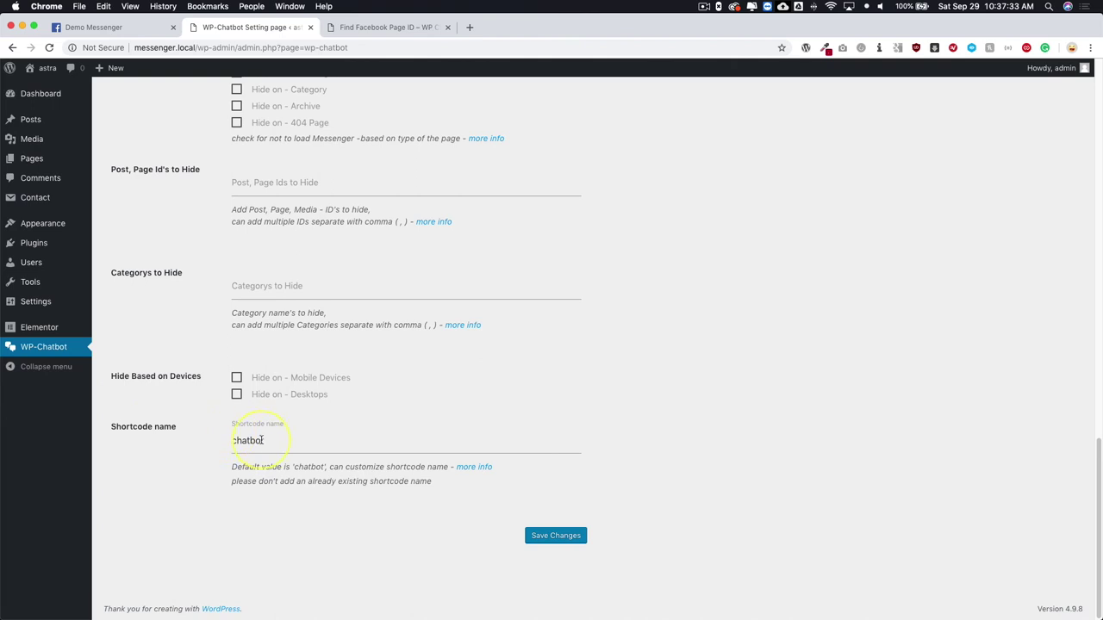
Step: Keep the shortcode name chatbot and save the WP-Chatbot settings
drag(265, 440, 229, 443)
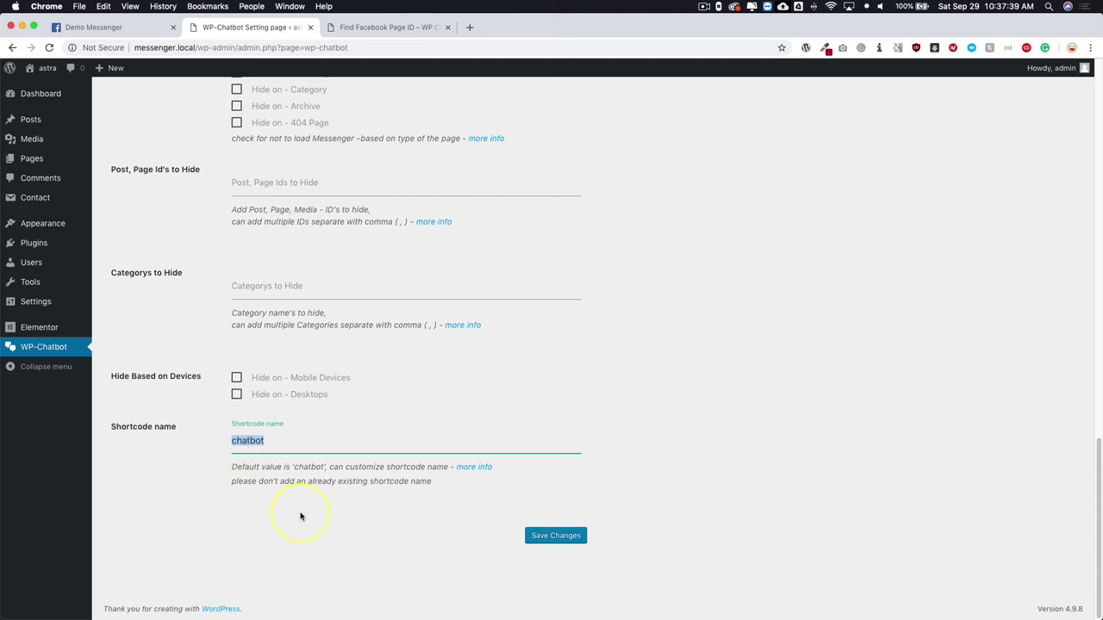
click(502, 552)
click(556, 536)
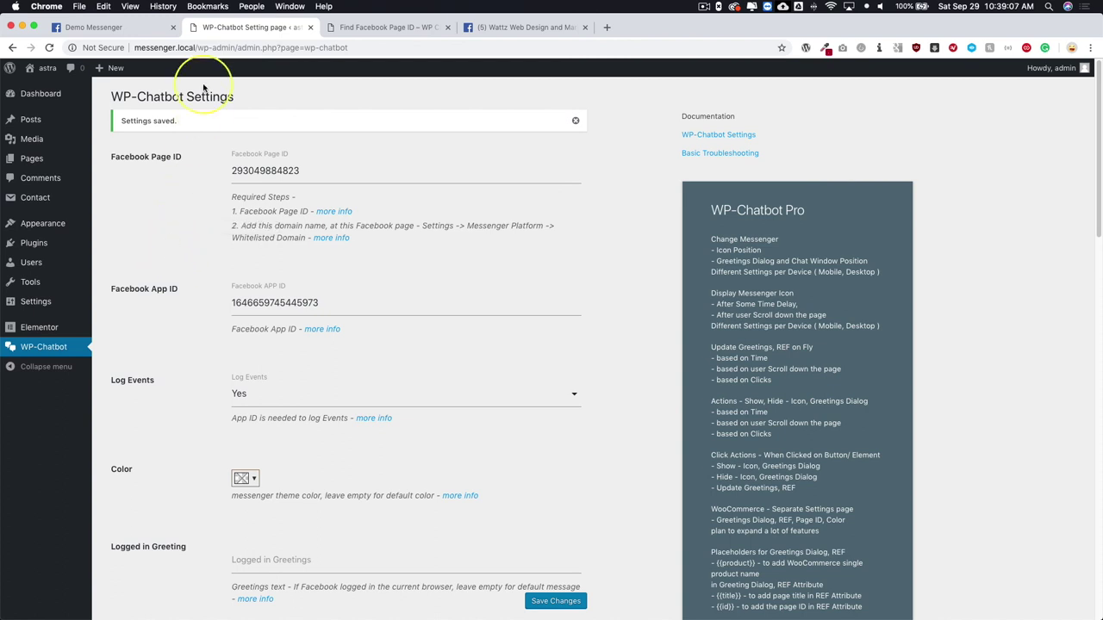
Step: Switch to the Wattz Web Design and Marketing Facebook page and check the whitelisted domains in its Messenger Platform settings
click(528, 27)
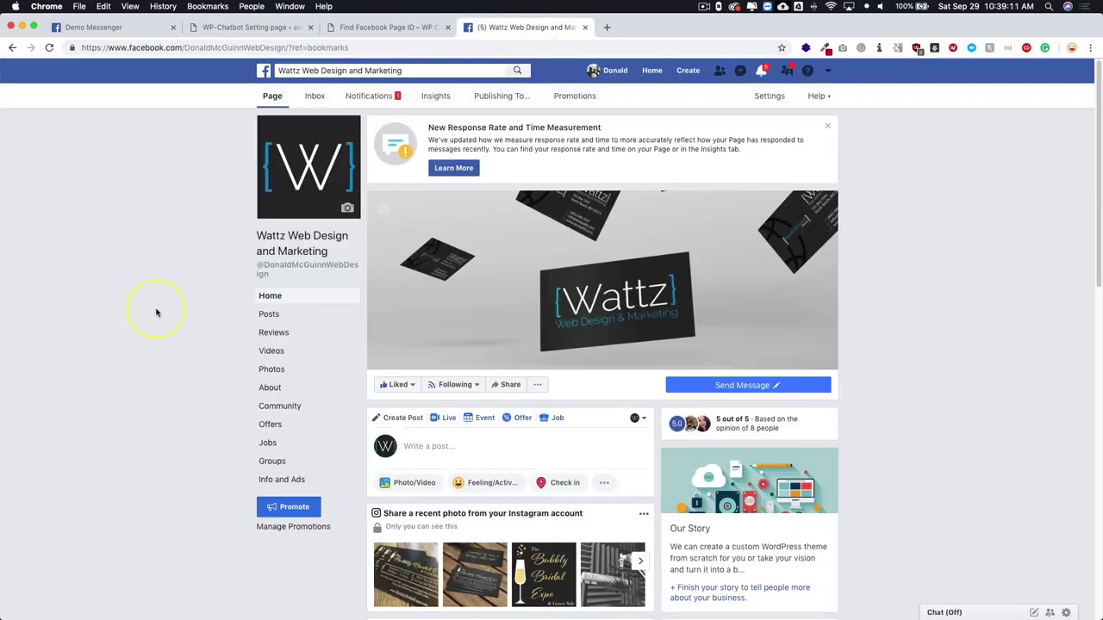
click(774, 96)
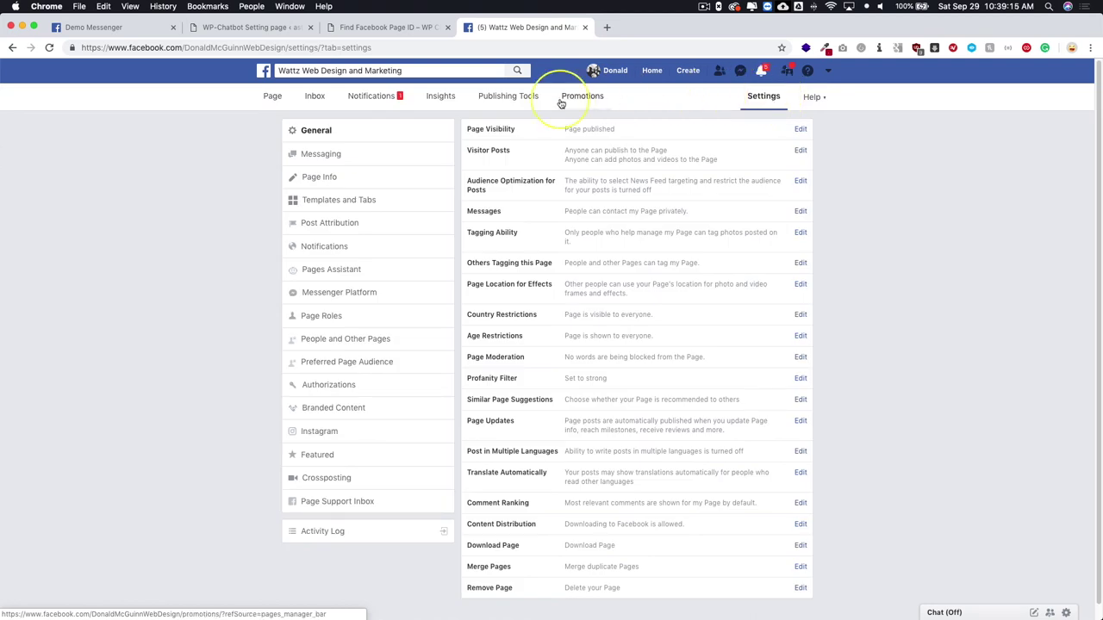
click(325, 295)
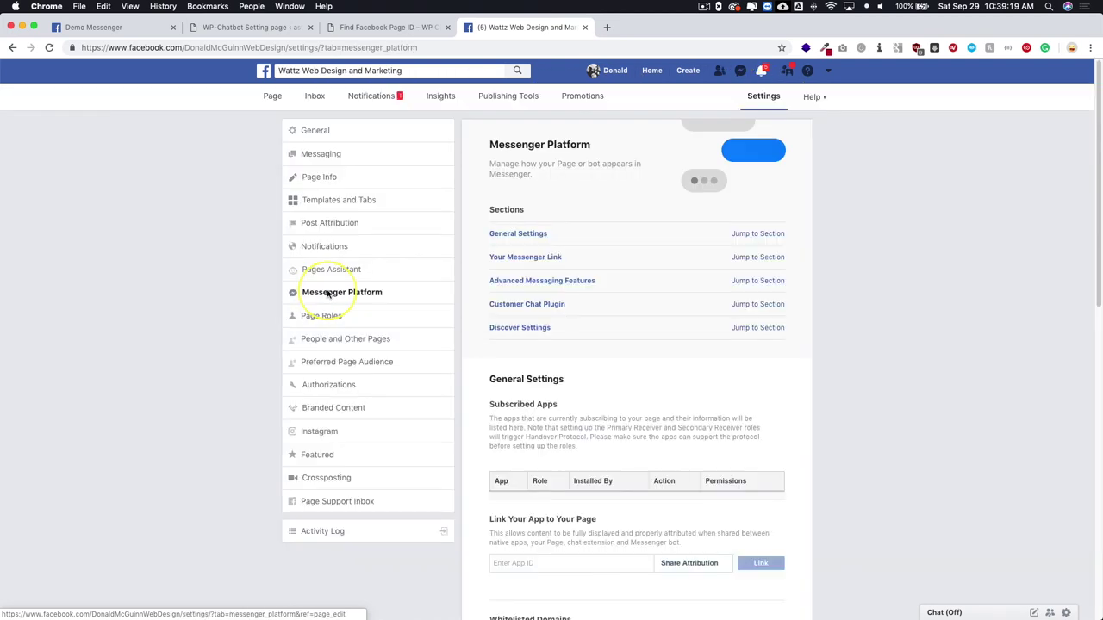
scroll(635, 268, down, 5)
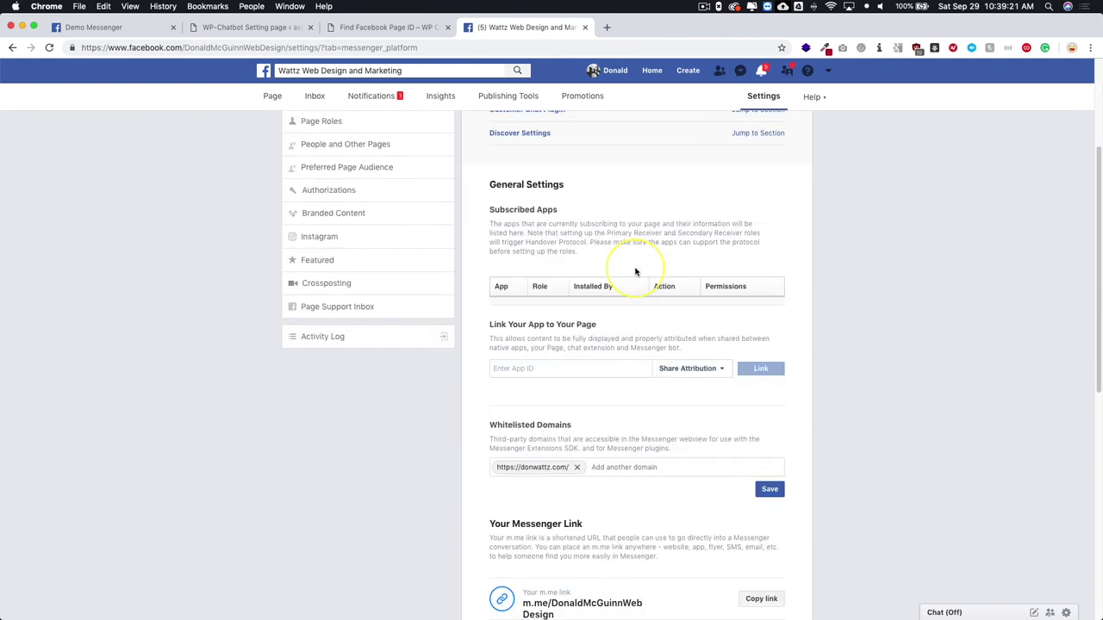
scroll(635, 268, down, 1)
drag(575, 293, 492, 291)
click(580, 295)
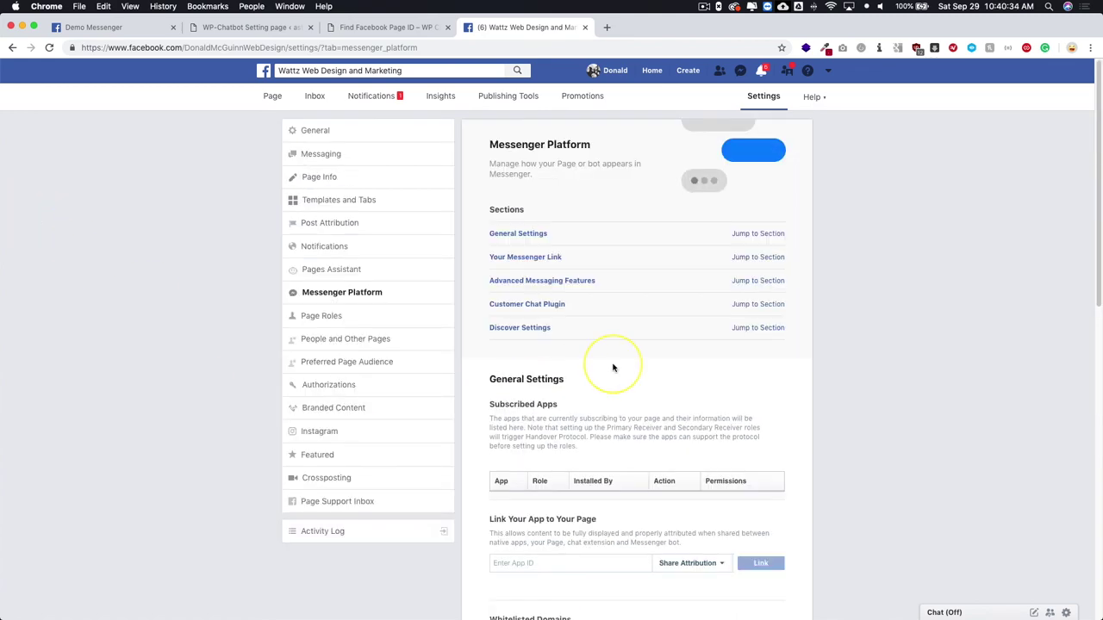
scroll(612, 368, down, 5)
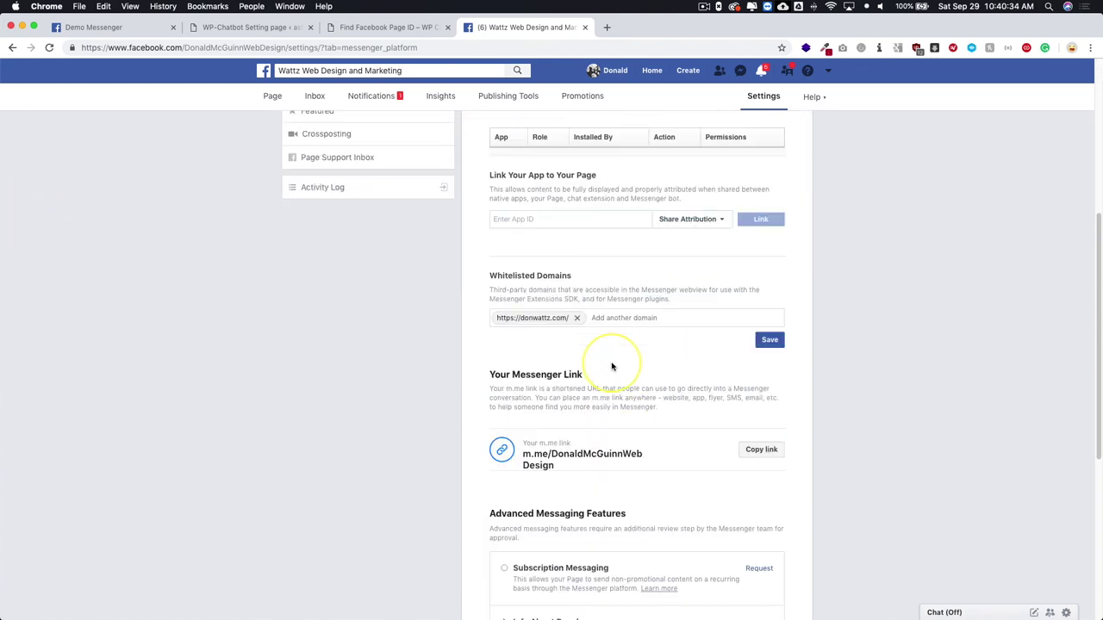
Step: View the live donwattz.com site and open its Messenger chat window to check the chat
click(244, 27)
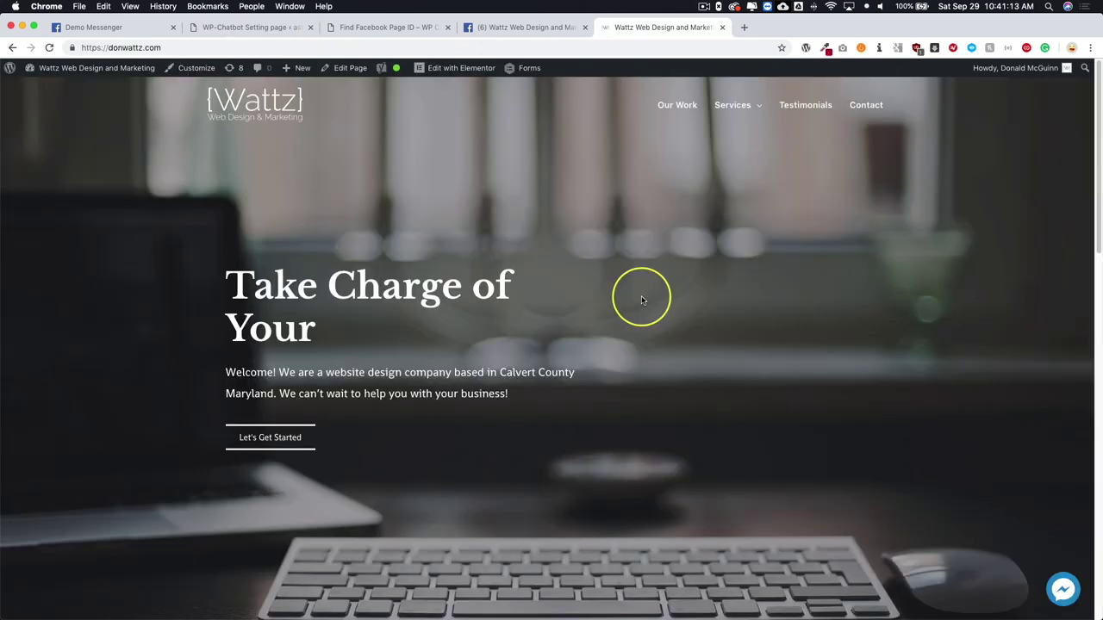
click(1063, 591)
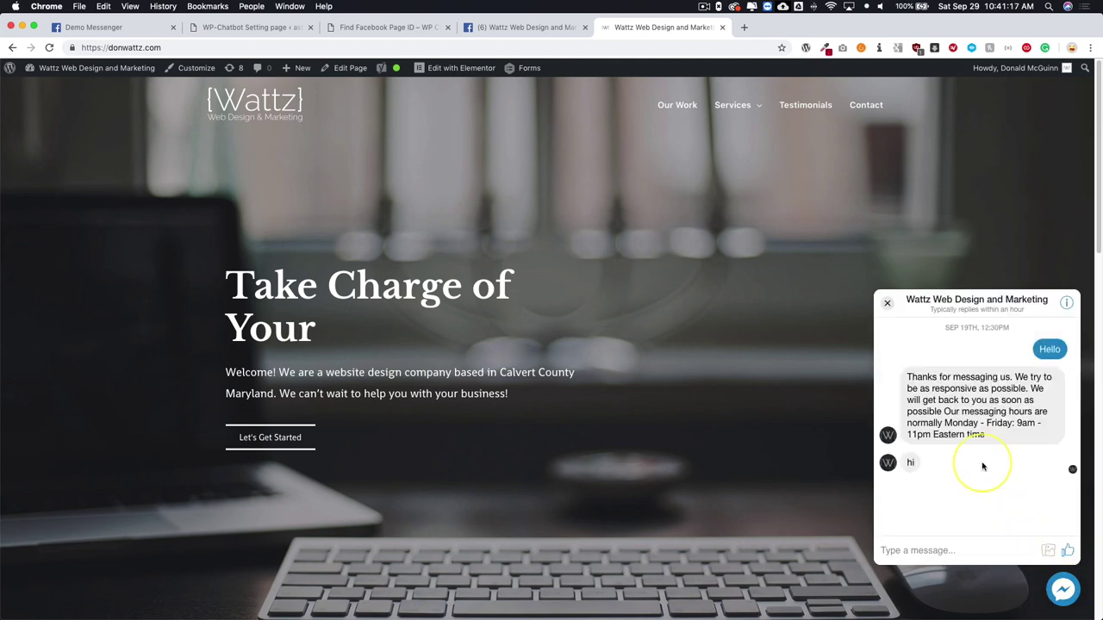